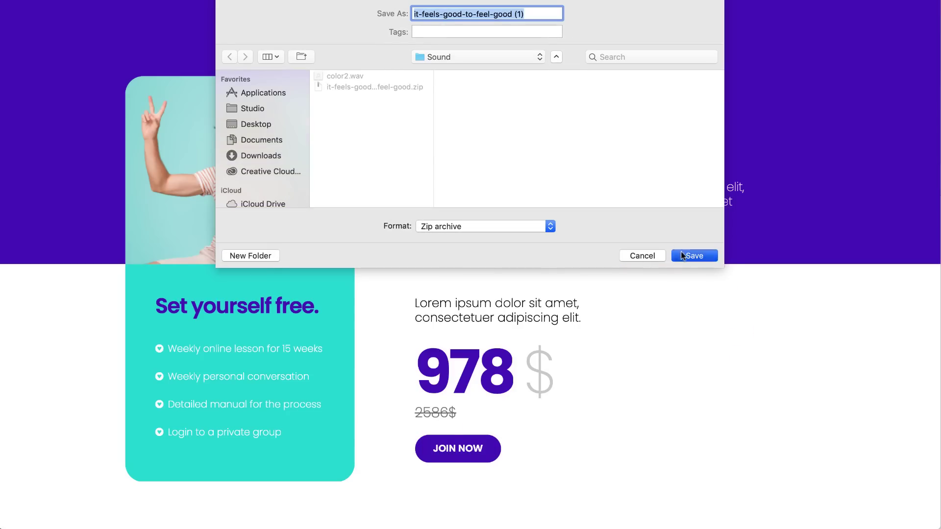
Save it-feels-good-to-feel-good as a Zip archive in the Sound folder.
{"action": "left_click", "coordinate": [682, 256]}
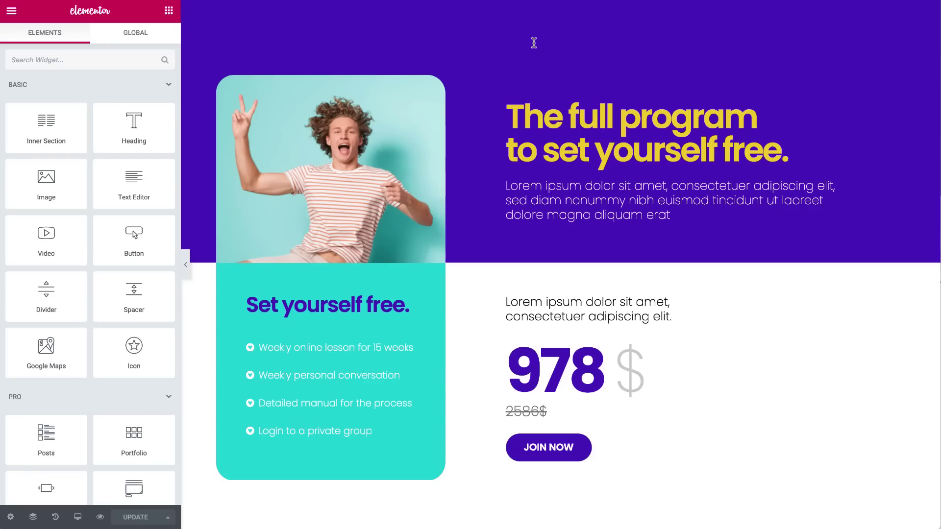
Create a new popup template named 'e-book popup' via the Ctrl+E Finder.
{"action": "key", "text": "ctrl+e"}
{"action": "type", "text": "add new pop"}
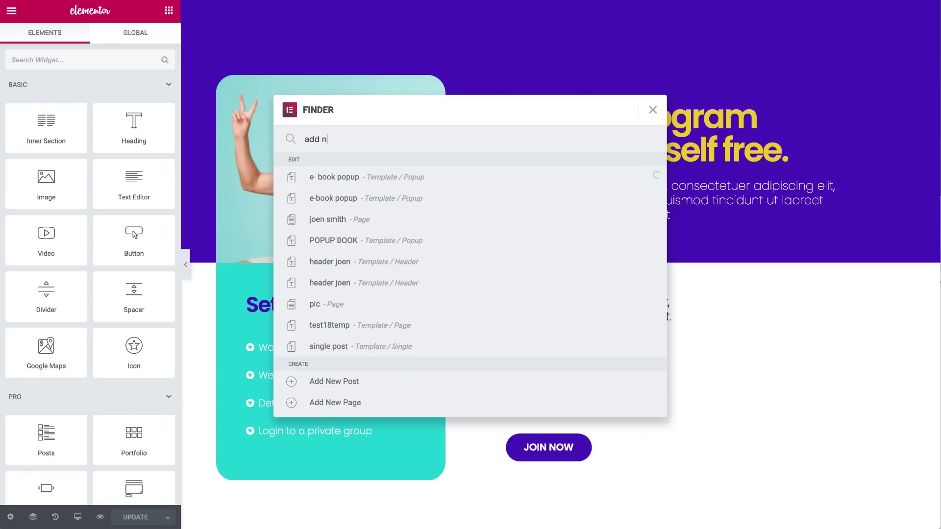
{"action": "left_click", "coordinate": [515, 175]}
{"action": "type", "text": "e-b"}
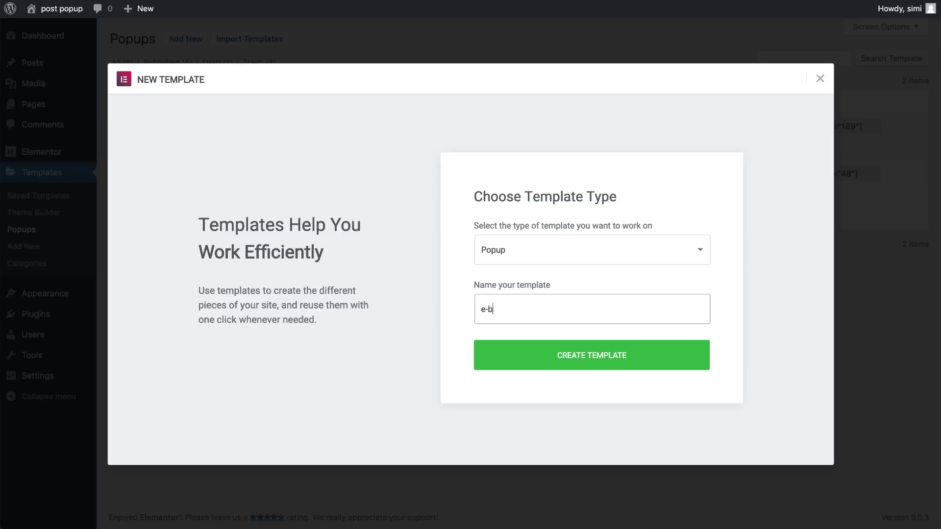
{"action": "type", "text": "ook popup"}
{"action": "left_click", "coordinate": [528, 351]}
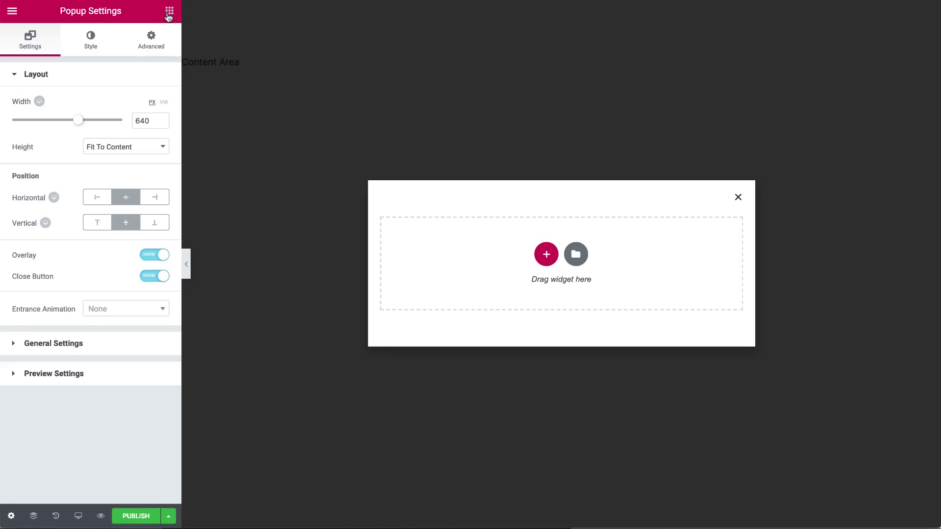
Set the popup width to 1000, a custom height of 1000, and centred content position.
{"action": "left_click", "coordinate": [122, 122]}
{"action": "left_click", "coordinate": [124, 147]}
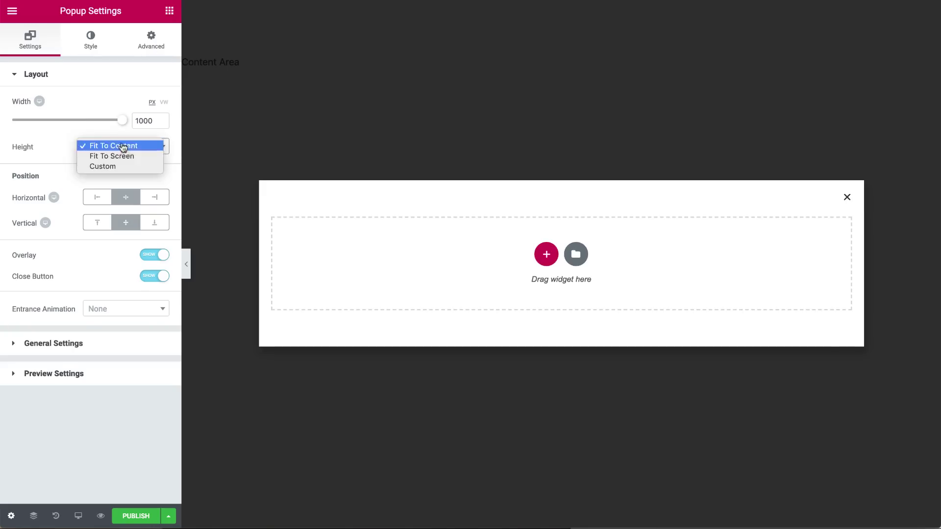
{"action": "left_click", "coordinate": [122, 166]}
{"action": "type", "text": "1000"}
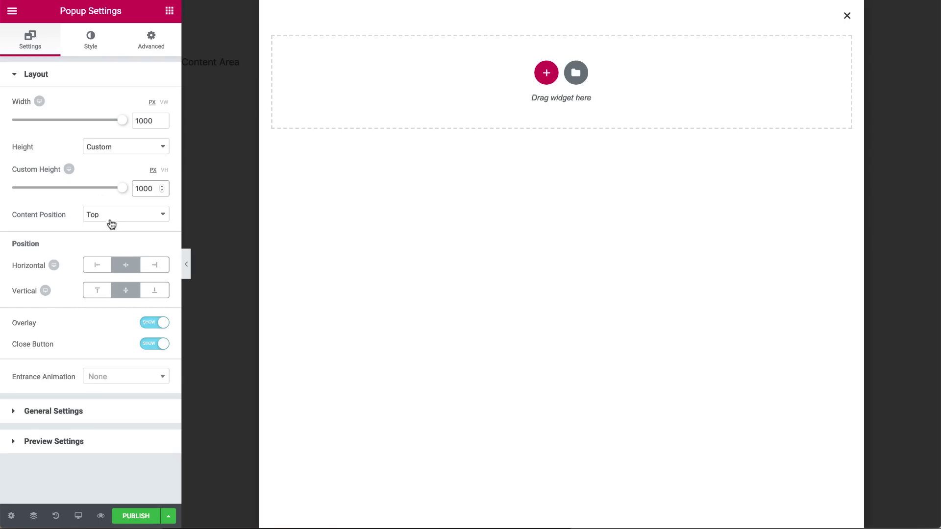
{"action": "left_click", "coordinate": [112, 224]}
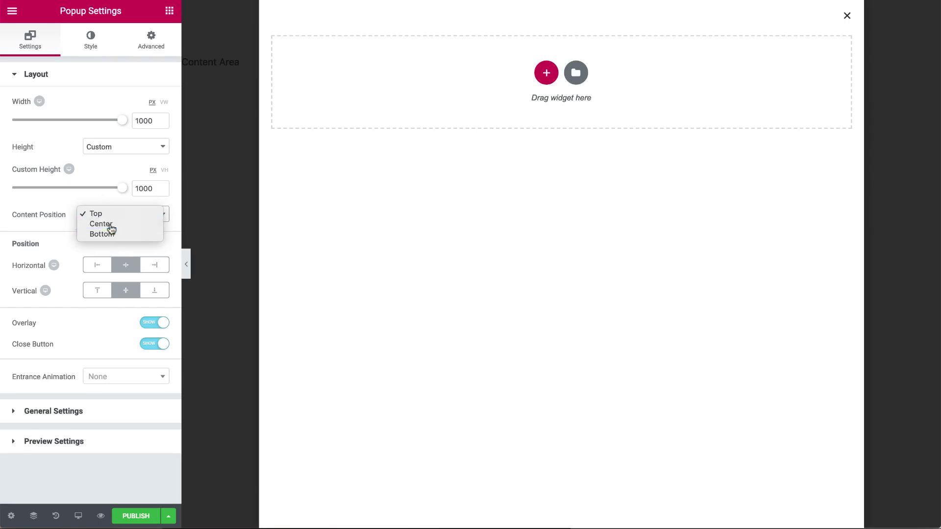
{"action": "left_click", "coordinate": [101, 224]}
Give the popup a transparent classic background and a white overlay.
{"action": "left_click", "coordinate": [88, 42]}
{"action": "left_click", "coordinate": [105, 104]}
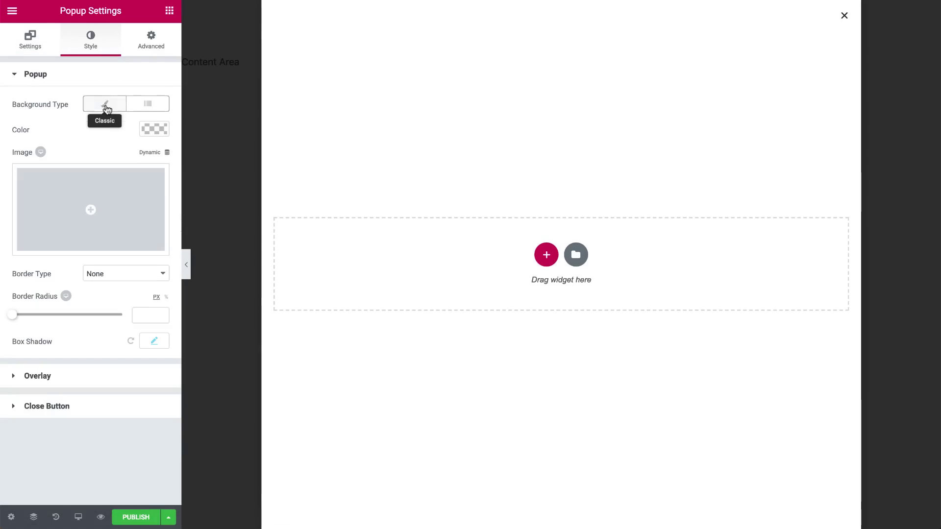
{"action": "left_click", "coordinate": [154, 130]}
{"action": "left_click", "coordinate": [159, 132]}
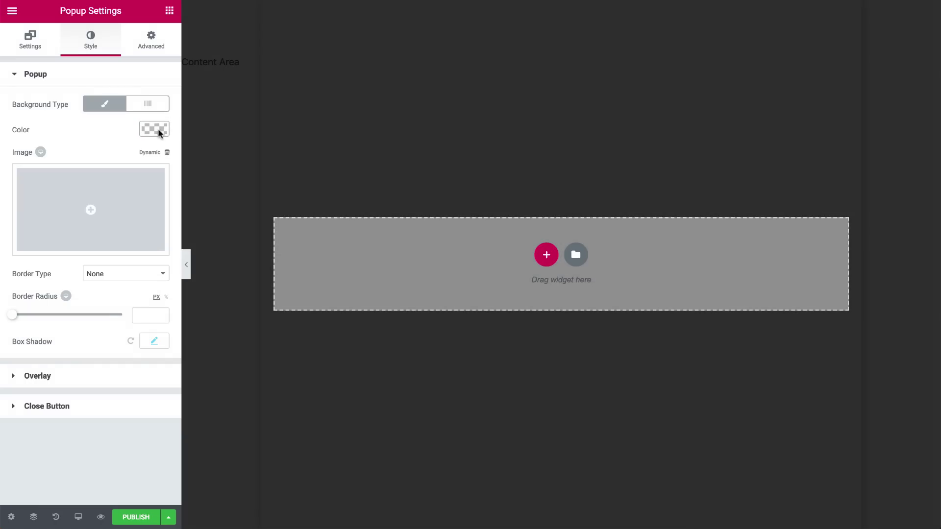
{"action": "left_click", "coordinate": [133, 371]}
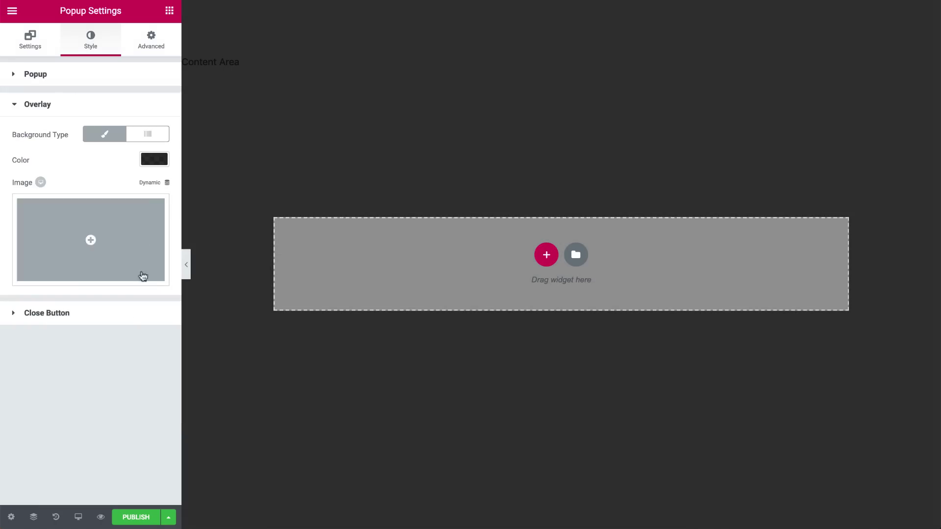
{"action": "left_click", "coordinate": [148, 161]}
{"action": "left_click", "coordinate": [125, 303]}
{"action": "left_click", "coordinate": [153, 160]}
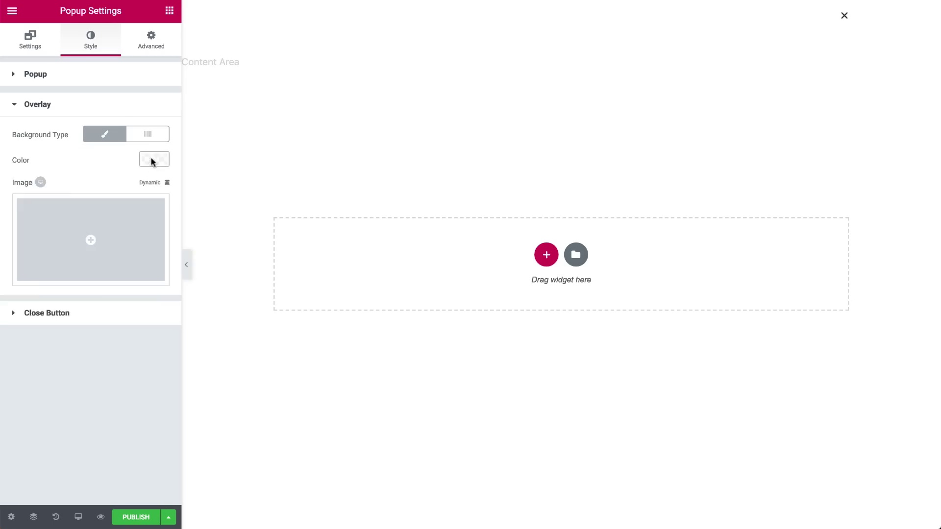
Add a one-column section containing a two-column inner section.
{"action": "left_click", "coordinate": [170, 10]}
{"action": "left_click", "coordinate": [546, 254]}
{"action": "left_click", "coordinate": [407, 256]}
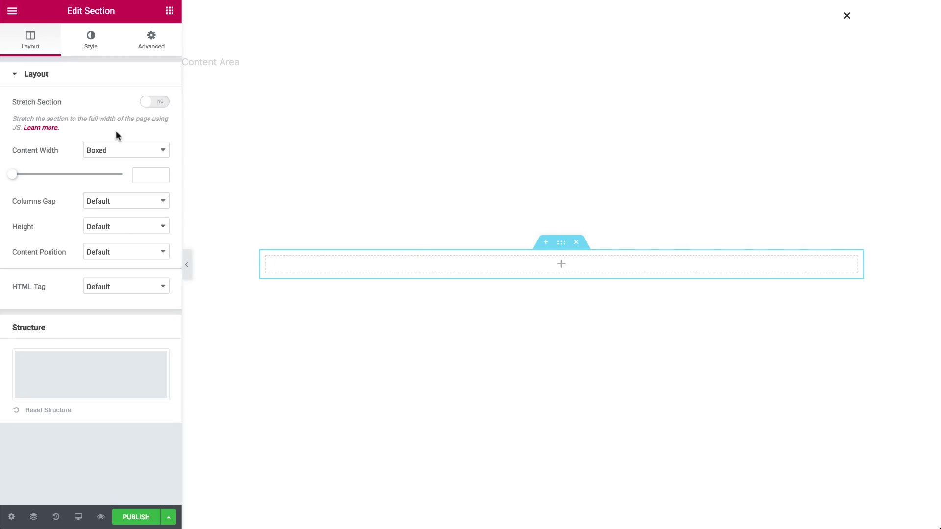
{"action": "left_click", "coordinate": [170, 11]}
{"action": "left_click_drag", "start_coordinate": [47, 126], "coordinate": [294, 263]}
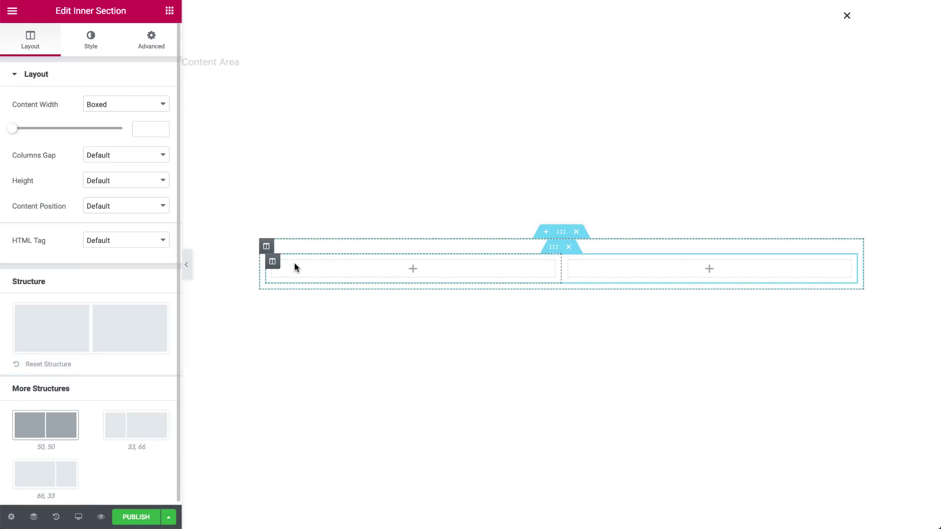
Fill the inner section with a purple classic background and round its corners.
{"action": "left_click", "coordinate": [92, 46]}
{"action": "left_click", "coordinate": [97, 130]}
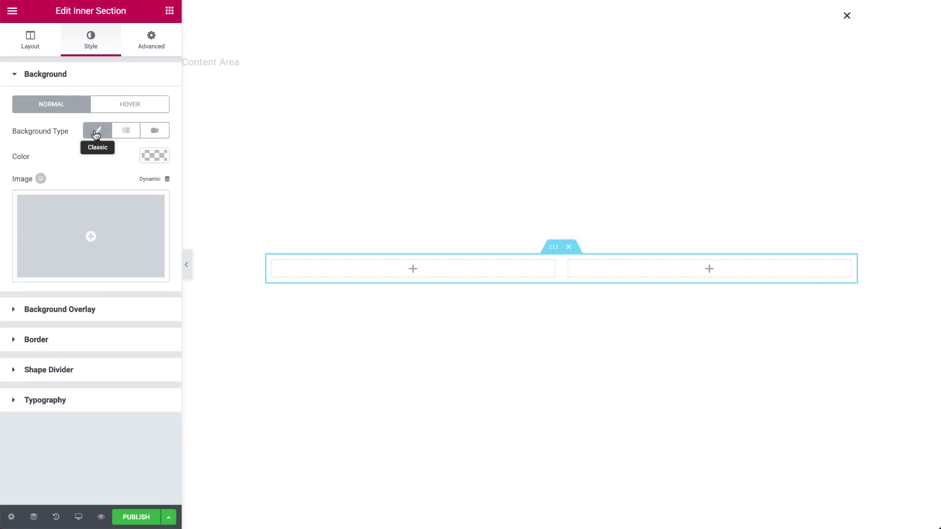
{"action": "left_click", "coordinate": [154, 155]}
{"action": "left_click", "coordinate": [79, 298]}
{"action": "left_click", "coordinate": [86, 340]}
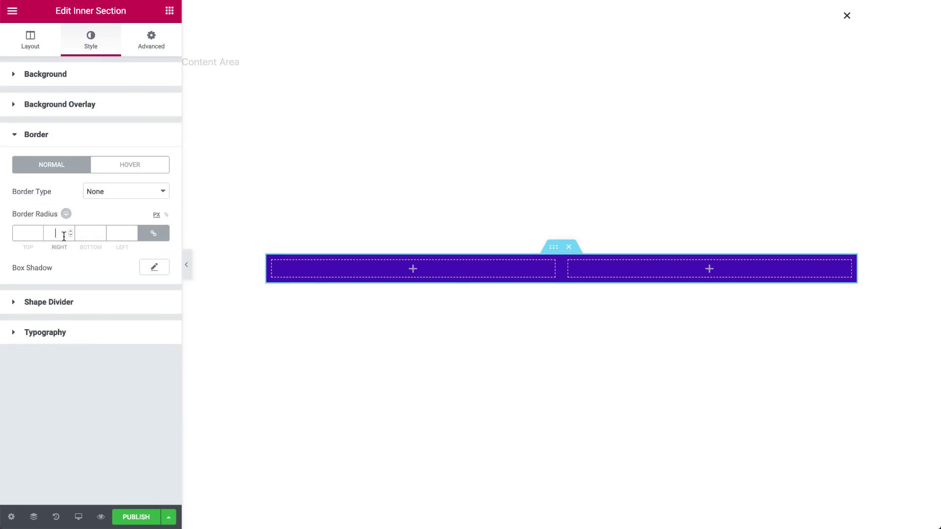
Place the book cover image in the inner section's left column.
{"action": "left_click", "coordinate": [170, 11]}
{"action": "left_click_drag", "start_coordinate": [69, 177], "coordinate": [310, 266]}
{"action": "left_click", "coordinate": [310, 266]}
{"action": "left_click", "coordinate": [514, 145]}
{"action": "left_click", "coordinate": [882, 492]}
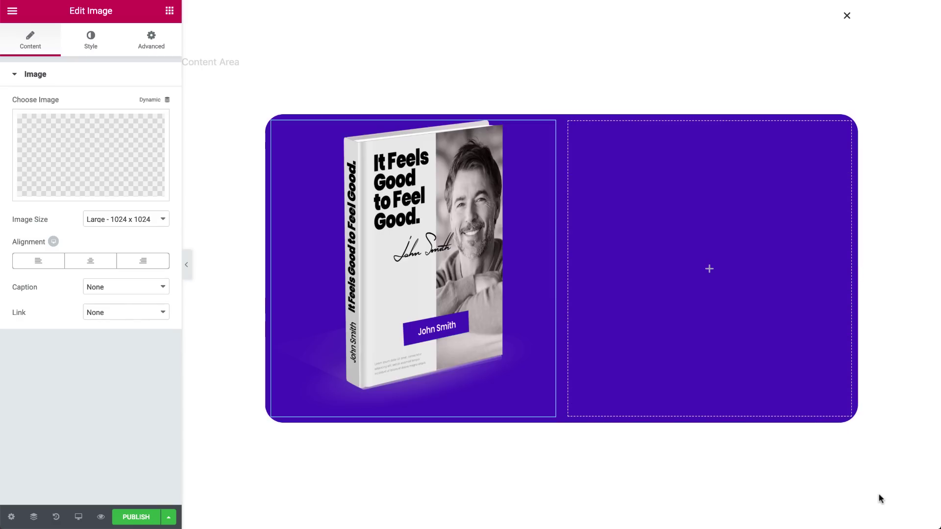
Give the book cover image margins of 15, -10, -35, -10.
{"action": "left_click", "coordinate": [151, 39]}
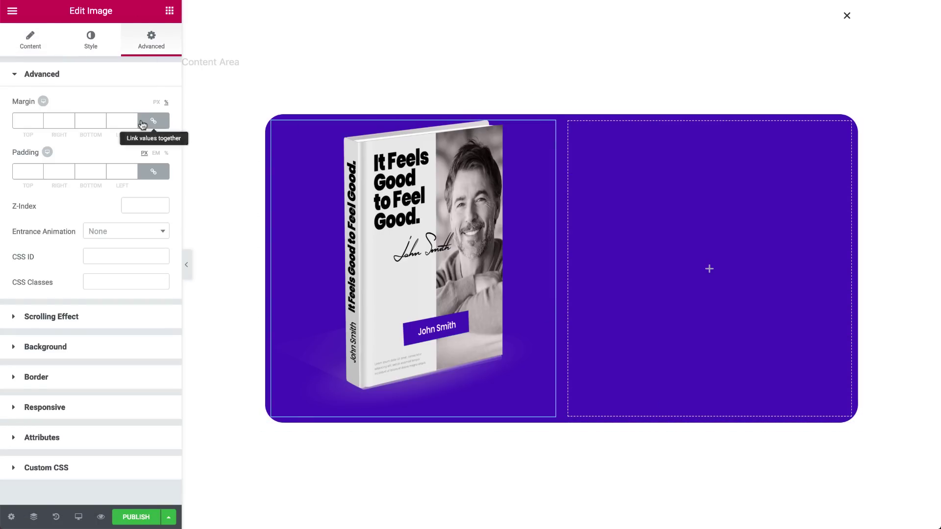
{"action": "left_click", "coordinate": [122, 122]}
{"action": "type", "text": "-10"}
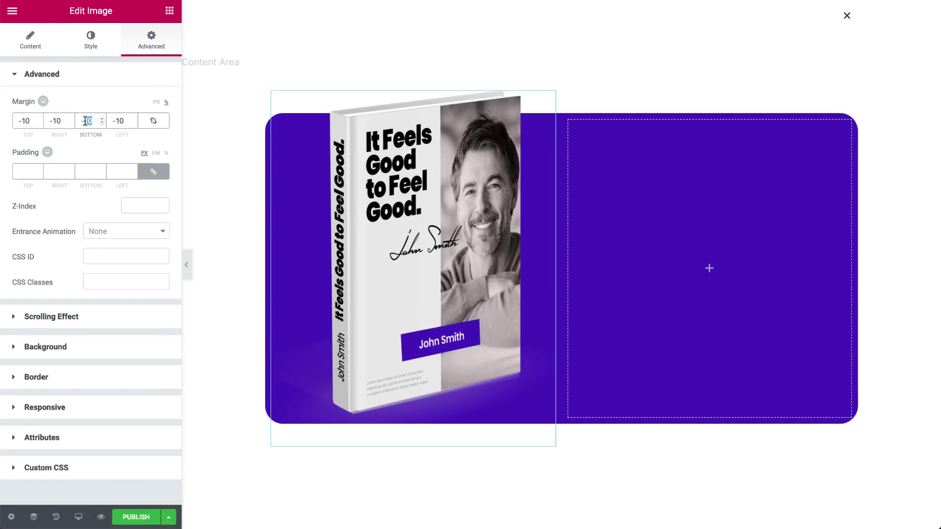
{"action": "type", "text": "35"}
{"action": "type", "text": "15"}
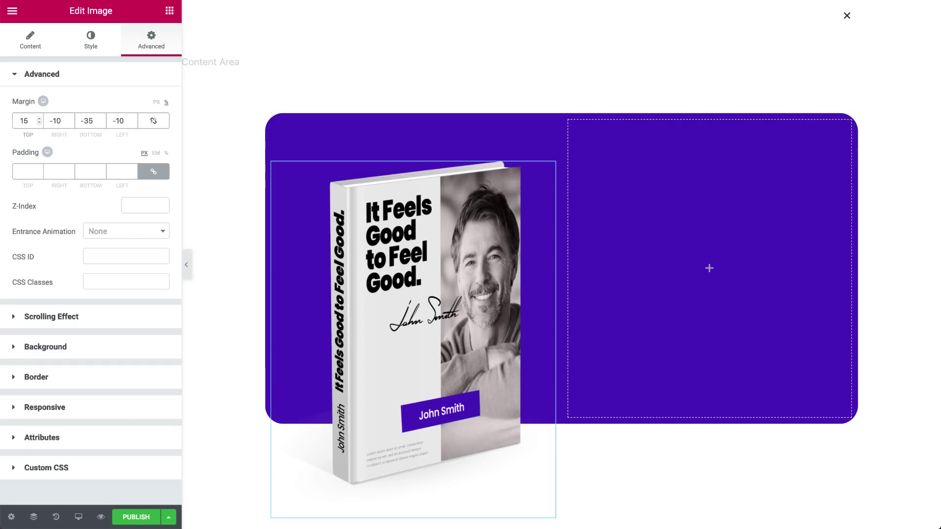
{"action": "left_click", "coordinate": [167, 16]}
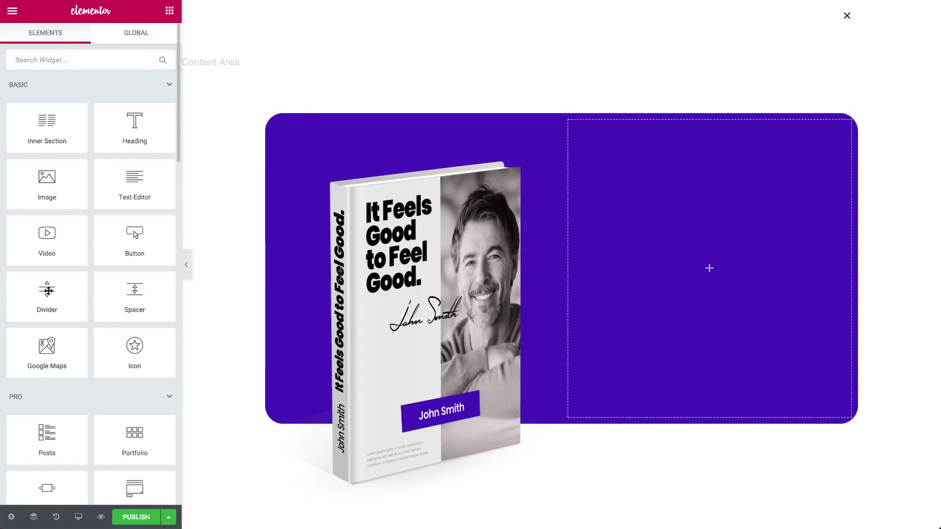
Add a teal divider with weight 4 and width 25 to the right column.
{"action": "left_click_drag", "start_coordinate": [47, 294], "coordinate": [624, 193]}
{"action": "double_click", "coordinate": [138, 142]}
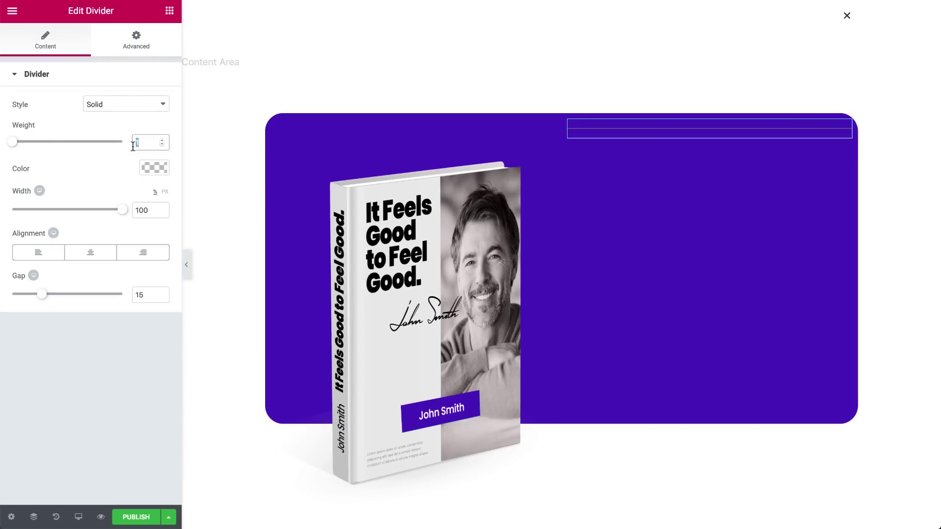
{"action": "type", "text": "4"}
{"action": "double_click", "coordinate": [142, 210]}
{"action": "type", "text": "25"}
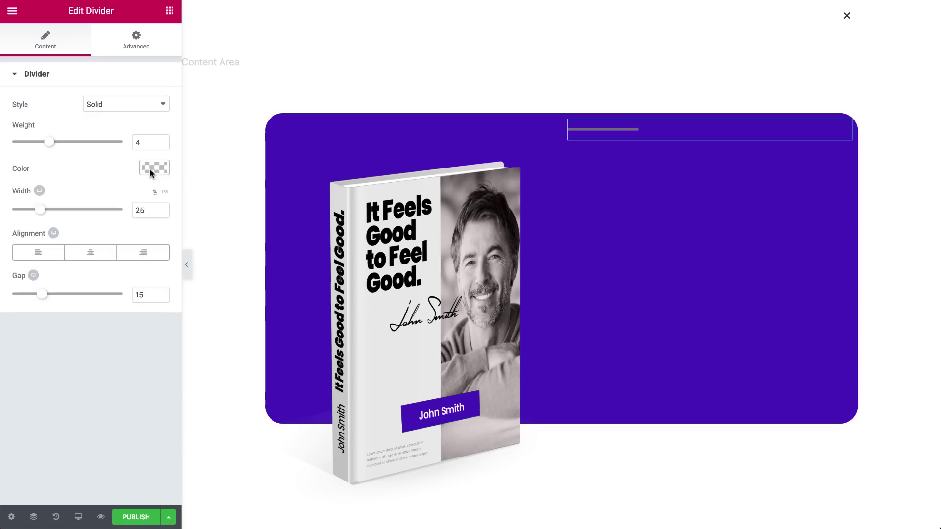
{"action": "left_click", "coordinate": [151, 170]}
{"action": "left_click", "coordinate": [20, 312]}
Add a 'Wait,' heading at size 45, weight 500, with tighter letter spacing.
{"action": "left_click", "coordinate": [168, 18]}
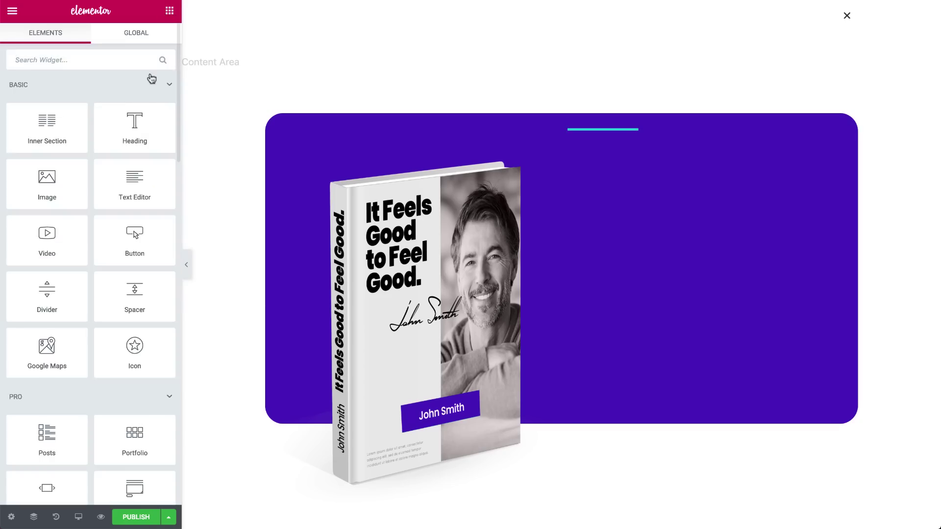
{"action": "left_click_drag", "start_coordinate": [132, 126], "coordinate": [2, 120]}
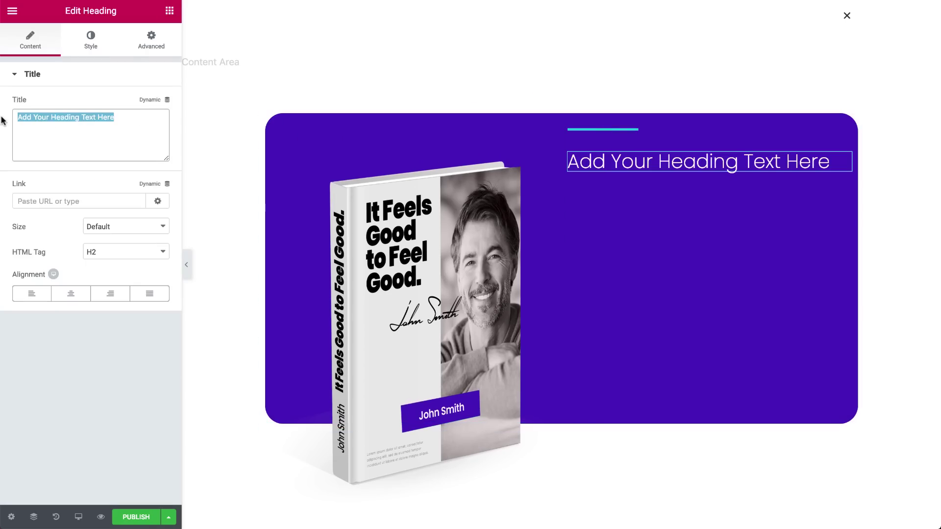
{"action": "type", "text": "Wait,"}
{"action": "left_click", "coordinate": [91, 39]}
{"action": "left_click", "coordinate": [153, 131]}
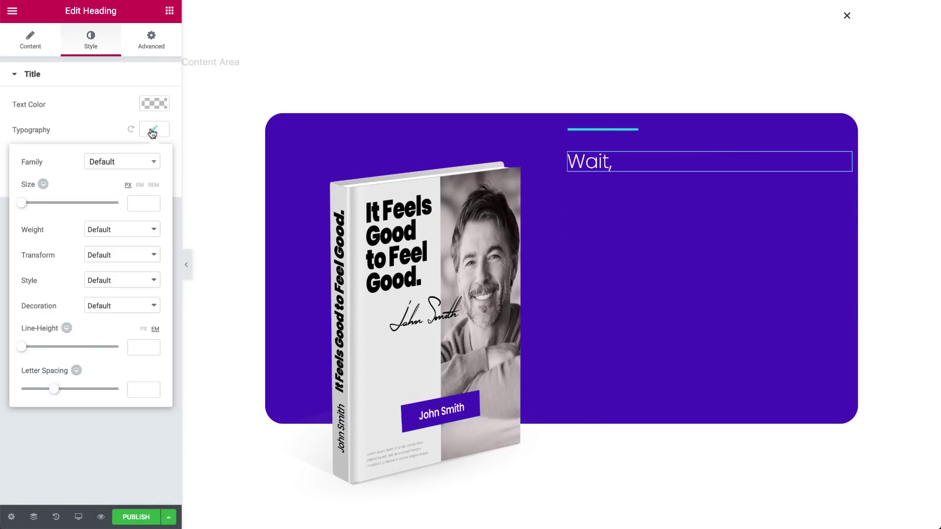
{"action": "type", "text": "45"}
{"action": "left_click", "coordinate": [143, 231]}
{"action": "left_click", "coordinate": [129, 178]}
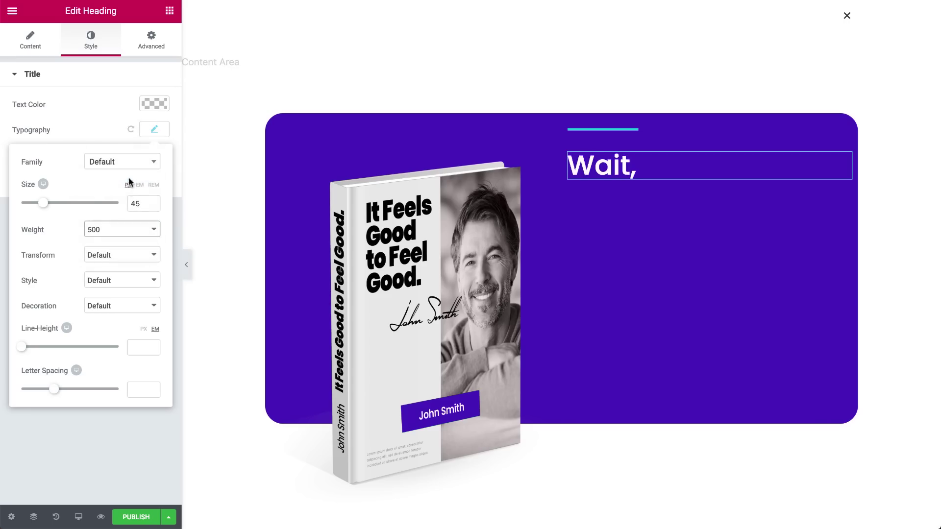
{"action": "left_click_drag", "start_coordinate": [54, 389], "coordinate": [40, 390]}
Duplicate the heading as 'Time to feel good' with top margin -20, then add a Text Editor paragraph.
{"action": "right_click", "coordinate": [847, 162]}
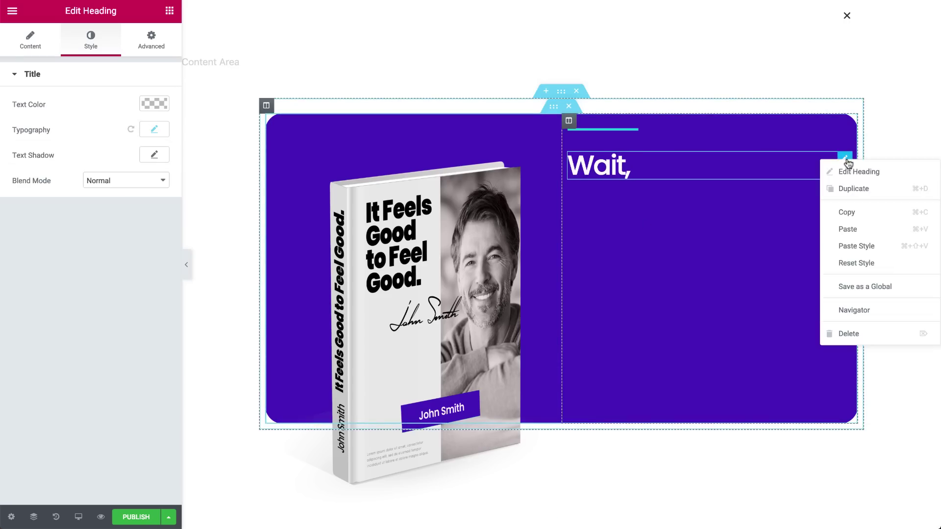
{"action": "left_click", "coordinate": [853, 190]}
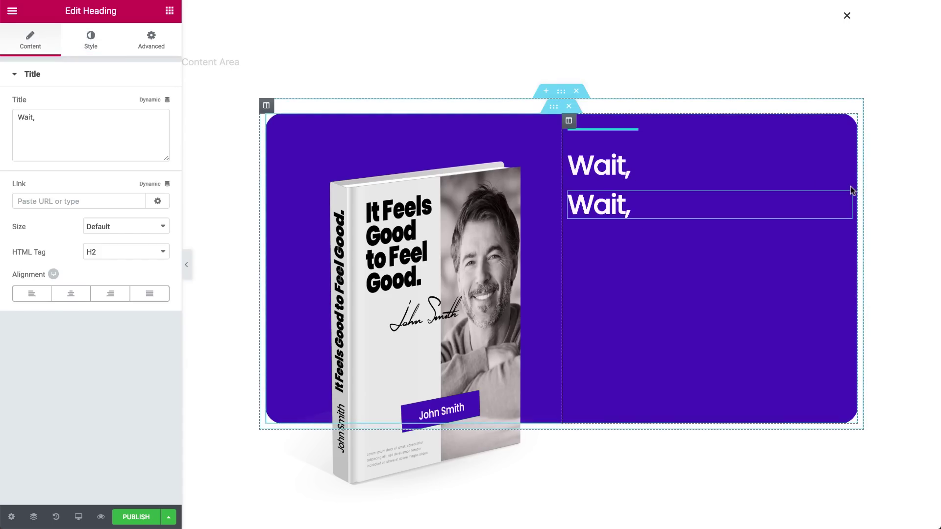
{"action": "left_click_drag", "start_coordinate": [39, 118], "coordinate": [7, 124]}
{"action": "type", "text": "Time to feel good"}
{"action": "left_click", "coordinate": [91, 40]}
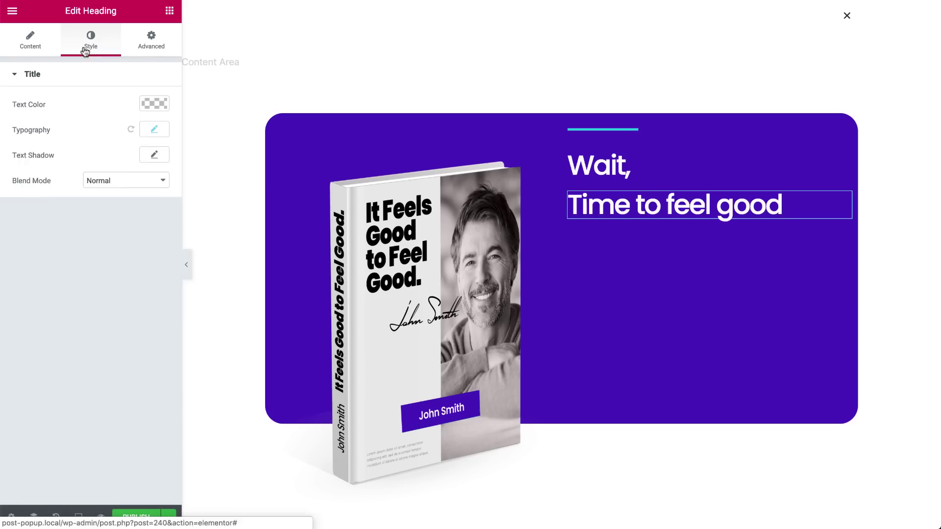
{"action": "left_click", "coordinate": [154, 129]}
{"action": "left_click", "coordinate": [154, 38]}
{"action": "left_click", "coordinate": [153, 121]}
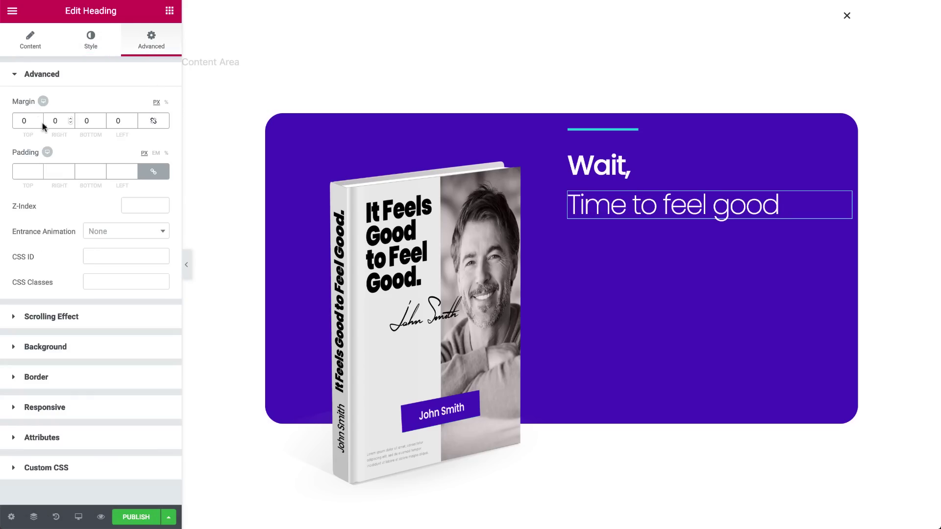
{"action": "left_click", "coordinate": [38, 123]}
{"action": "type", "text": "20"}
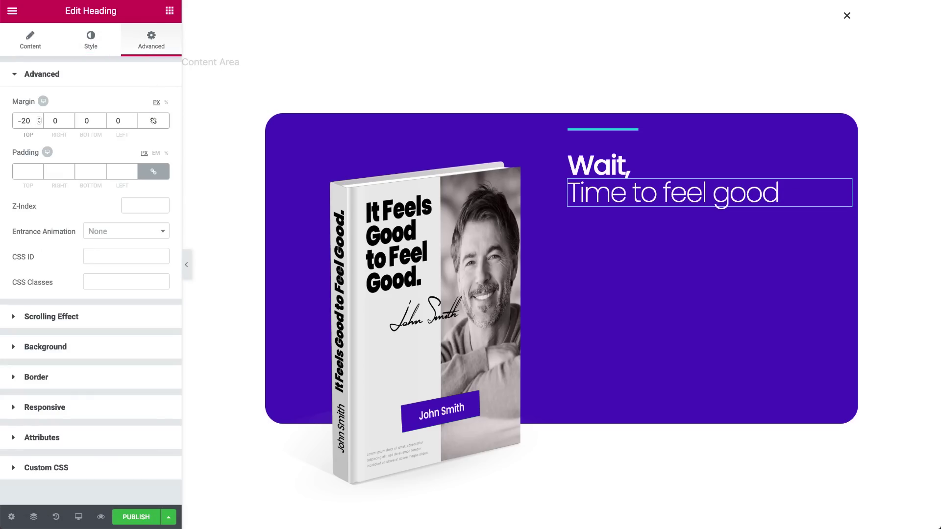
{"action": "left_click", "coordinate": [170, 10]}
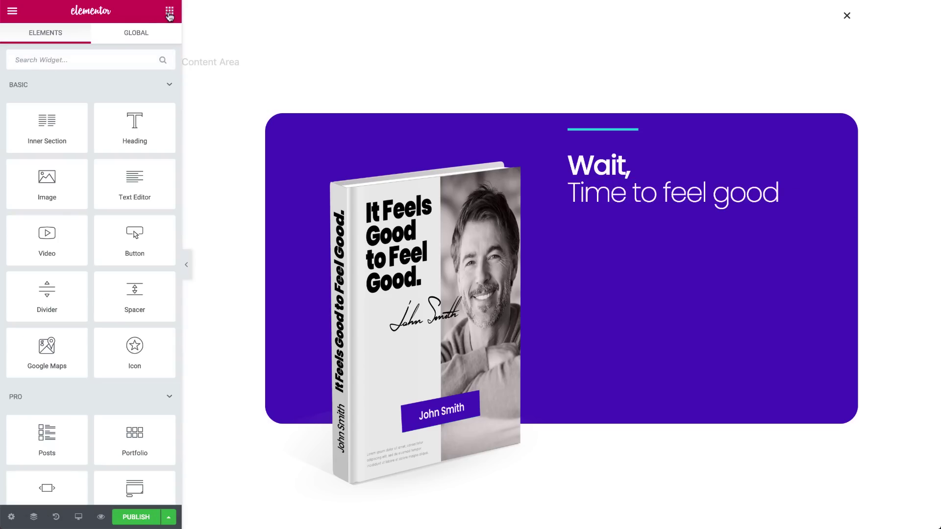
{"action": "left_click_drag", "start_coordinate": [130, 181], "coordinate": [598, 210]}
Replace the placeholder with 'Download this free life-changing book!' in white.
{"action": "triple_click", "coordinate": [31, 241]}
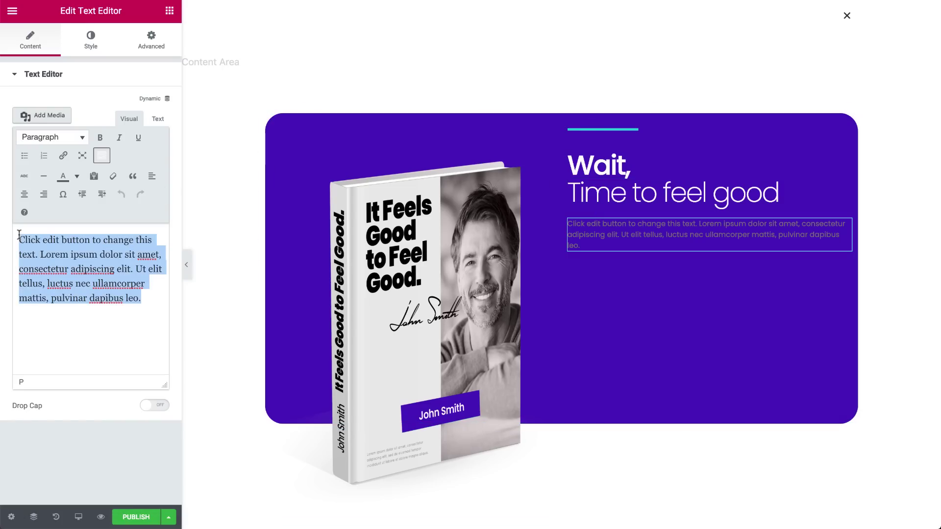
{"action": "type", "text": "Download this free life-changing book!"}
{"action": "left_click", "coordinate": [91, 39]}
{"action": "left_click", "coordinate": [154, 146]}
{"action": "left_click", "coordinate": [123, 290]}
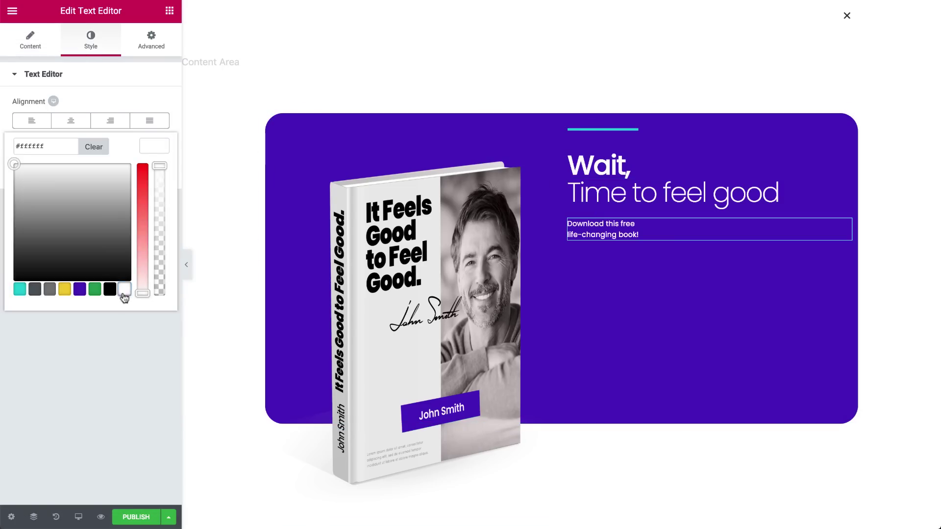
{"action": "left_click", "coordinate": [154, 181]}
Set the paragraph typography to size 25, weight 100, line height 1.1.
{"action": "left_click", "coordinate": [154, 181]}
{"action": "left_click", "coordinate": [131, 241]}
{"action": "type", "text": "25"}
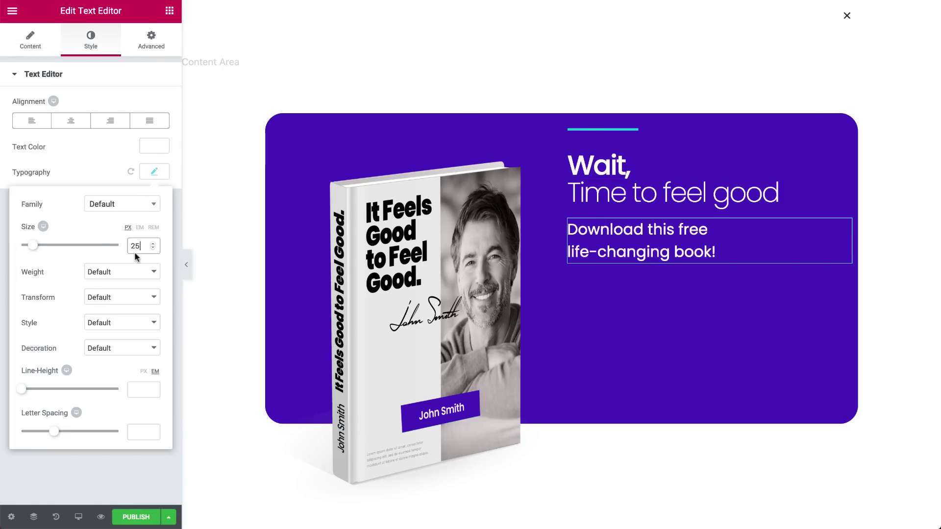
{"action": "left_click", "coordinate": [116, 271]}
{"action": "left_click", "coordinate": [115, 185]}
{"action": "left_click_drag", "start_coordinate": [21, 389], "coordinate": [32, 393]}
Add a Large button labelled 'DOWNLOAD' linking to the pasted ebook zip URL.
{"action": "left_click", "coordinate": [169, 10]}
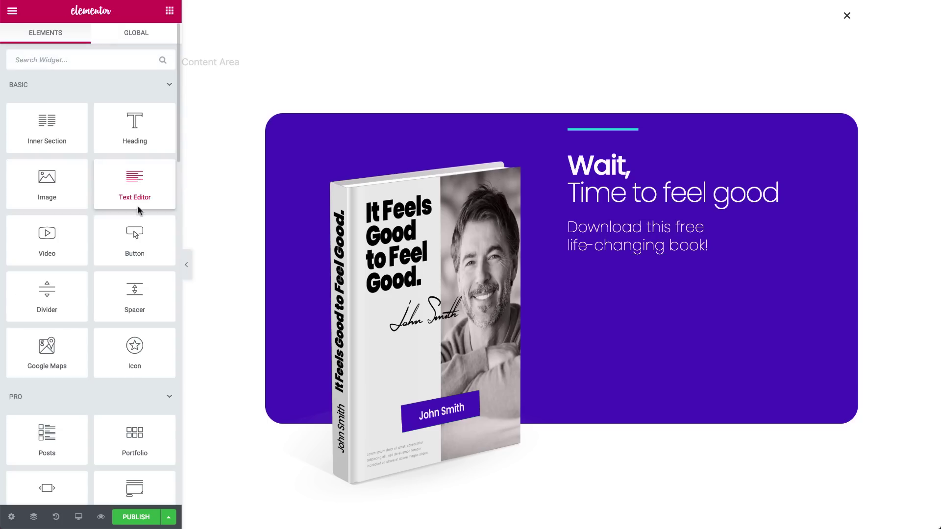
{"action": "left_click_drag", "start_coordinate": [132, 246], "coordinate": [611, 260]}
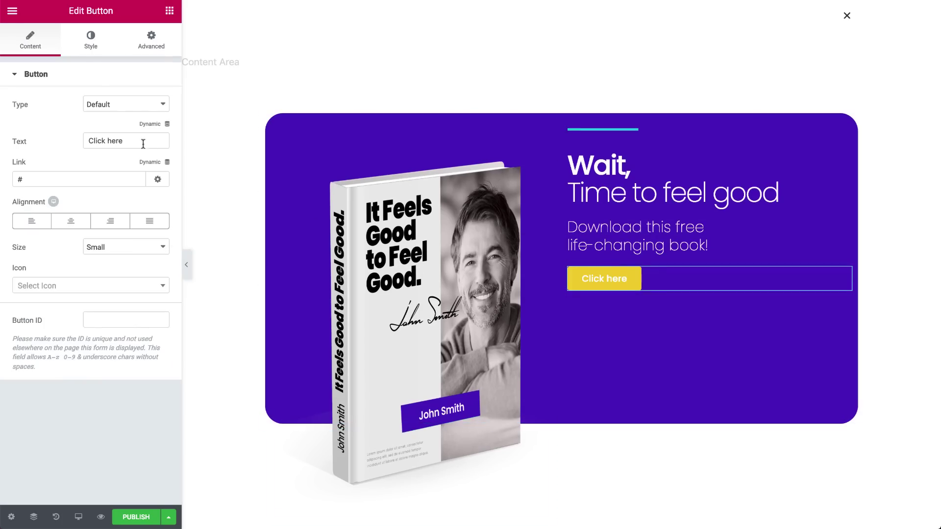
{"action": "triple_click", "coordinate": [115, 142]}
{"action": "type", "text": "DOWNLOAD"}
{"action": "left_click", "coordinate": [69, 179]}
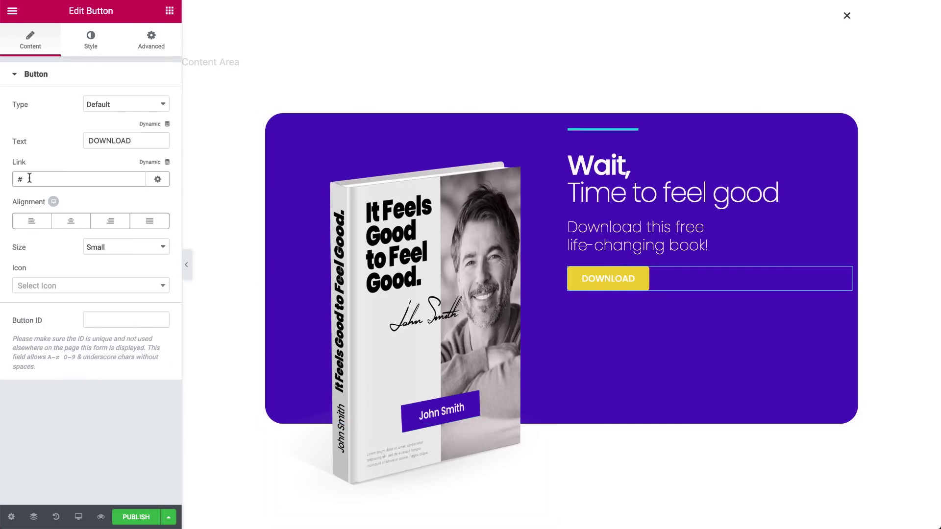
{"action": "key", "text": "ctrl+v"}
{"action": "left_click", "coordinate": [106, 246]}
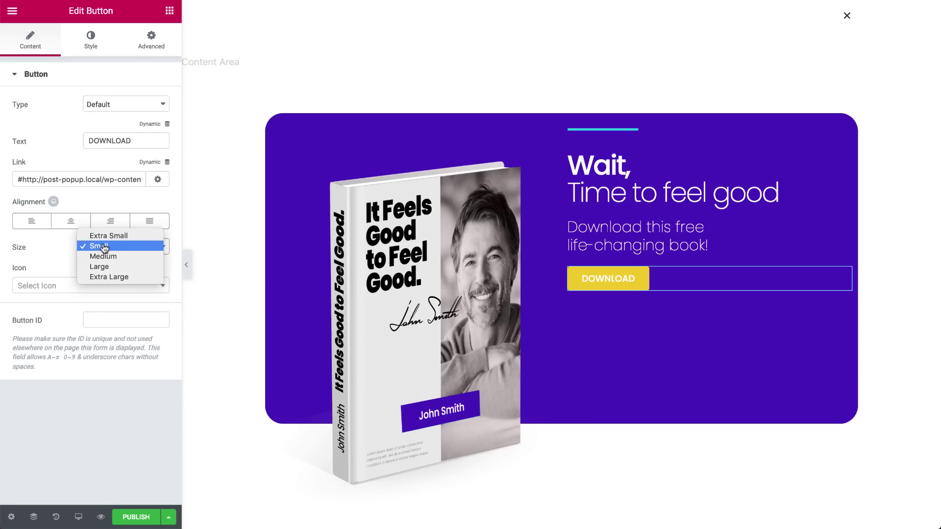
{"action": "left_click", "coordinate": [106, 265]}
Style the button with black text, font weight 700 and border radius 30.
{"action": "left_click", "coordinate": [91, 39]}
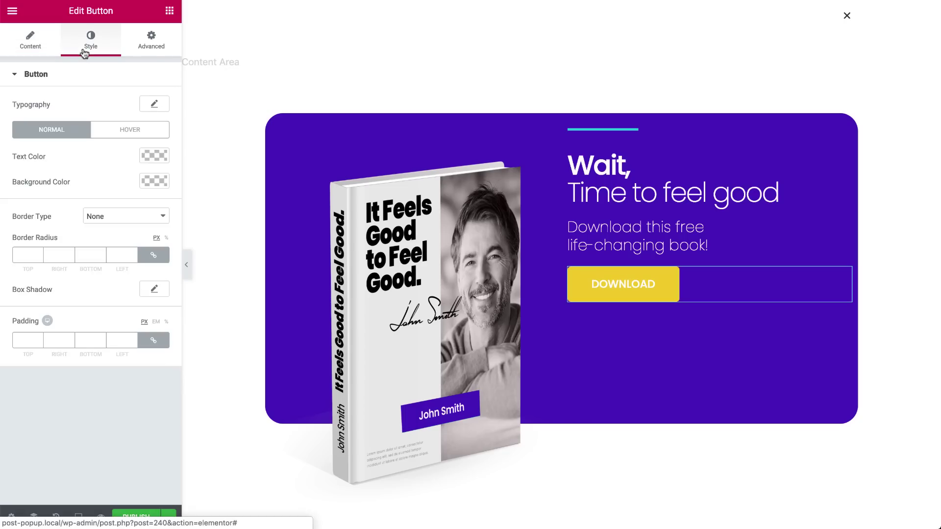
{"action": "left_click", "coordinate": [154, 155]}
{"action": "left_click", "coordinate": [110, 299]}
{"action": "left_click", "coordinate": [150, 104]}
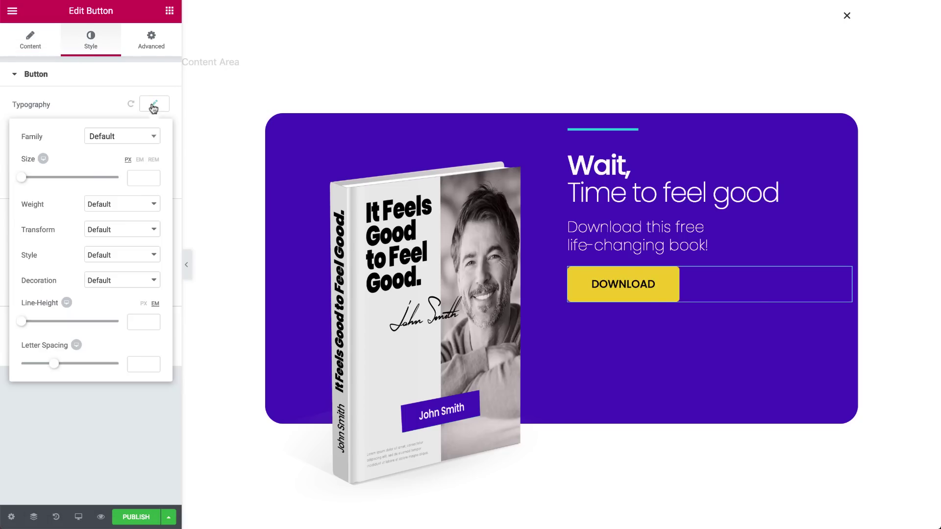
{"action": "left_click", "coordinate": [129, 207]}
{"action": "left_click", "coordinate": [98, 172]}
{"action": "left_click", "coordinate": [126, 421]}
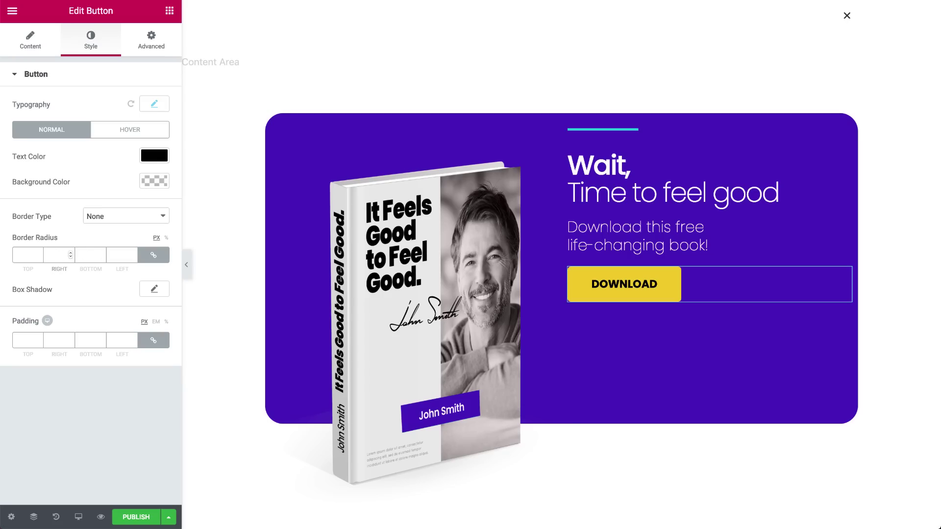
{"action": "type", "text": "30"}
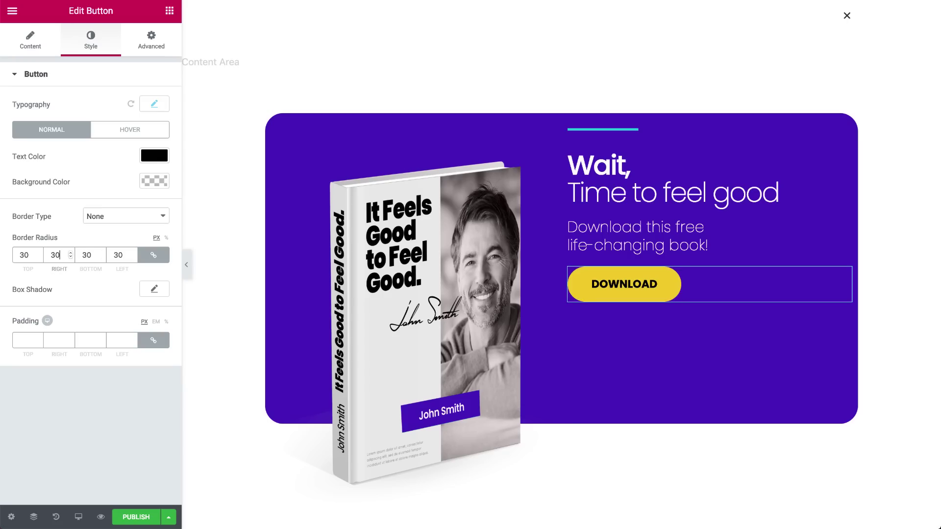
{"action": "left_click", "coordinate": [170, 11]}
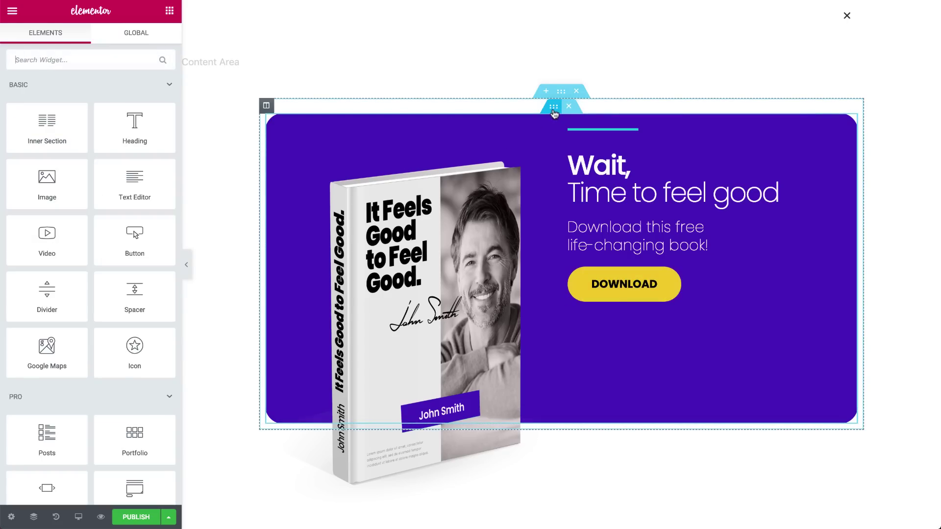
Set the inner section's content position to Middle.
{"action": "left_click", "coordinate": [554, 107]}
{"action": "left_click", "coordinate": [142, 212]}
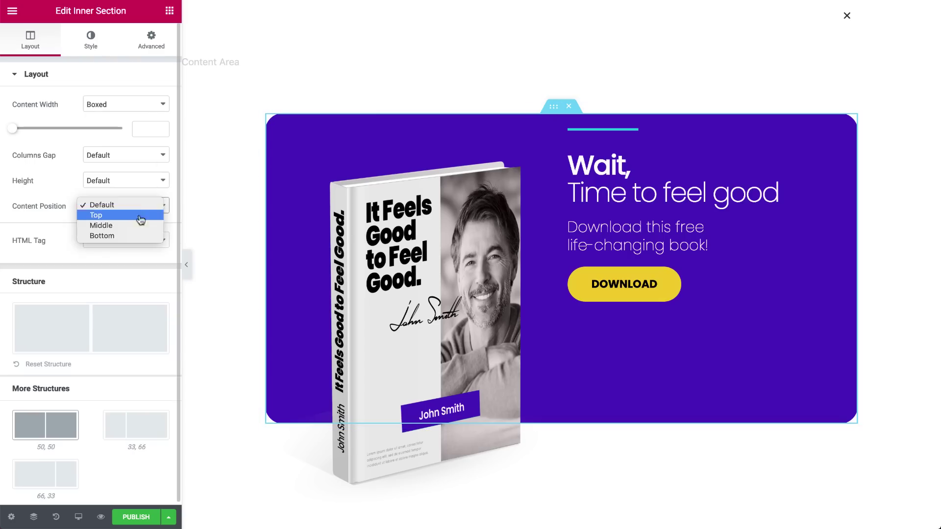
{"action": "left_click", "coordinate": [140, 226]}
Give the banner column a linked margin of 7 and Z-Index 2.
{"action": "left_click", "coordinate": [267, 105]}
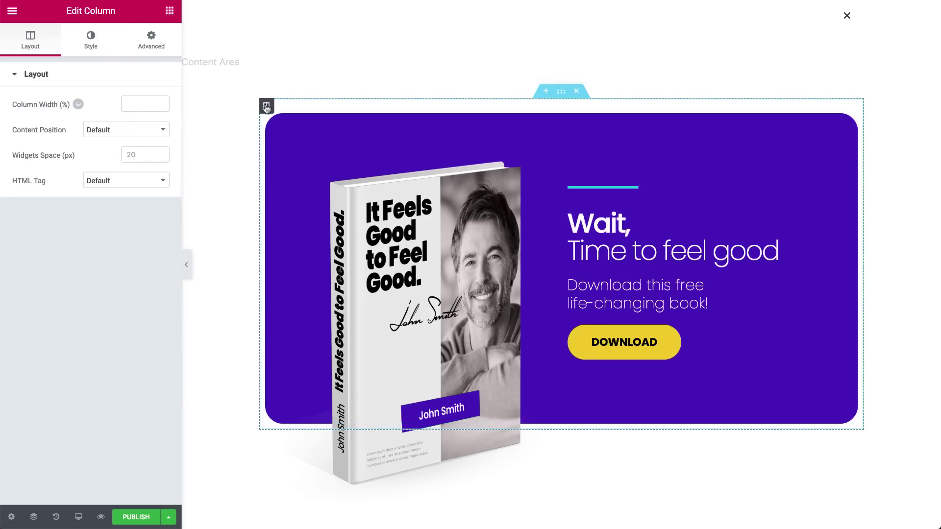
{"action": "left_click", "coordinate": [150, 46]}
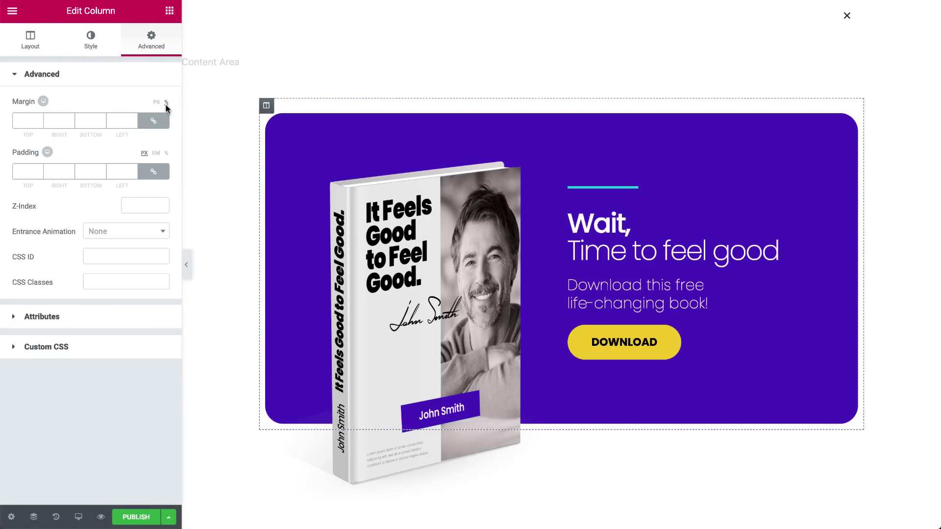
{"action": "left_click", "coordinate": [89, 121]}
{"action": "type", "text": "7"}
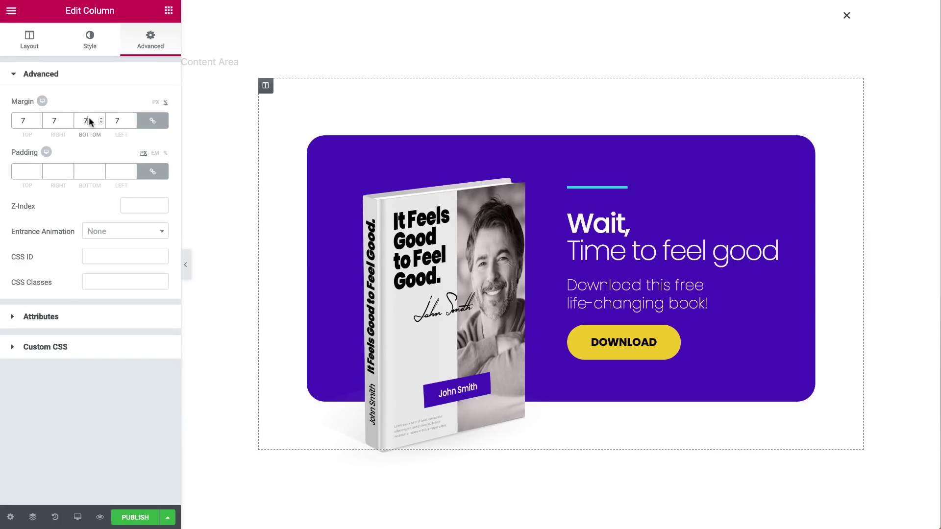
{"action": "left_click", "coordinate": [133, 204]}
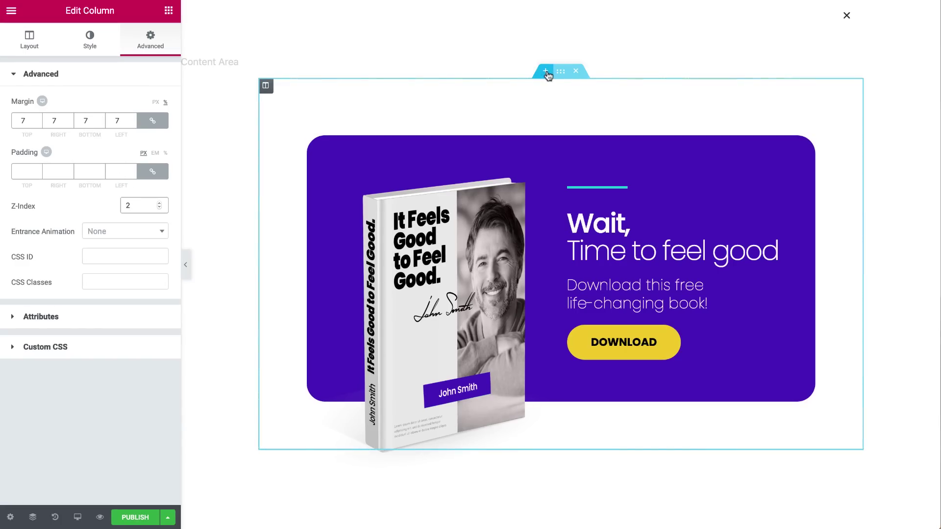
{"action": "left_click", "coordinate": [547, 74]}
Insert a one-column section above with a Fast Zoom In entrance animation and 150 delay.
{"action": "left_click", "coordinate": [546, 69]}
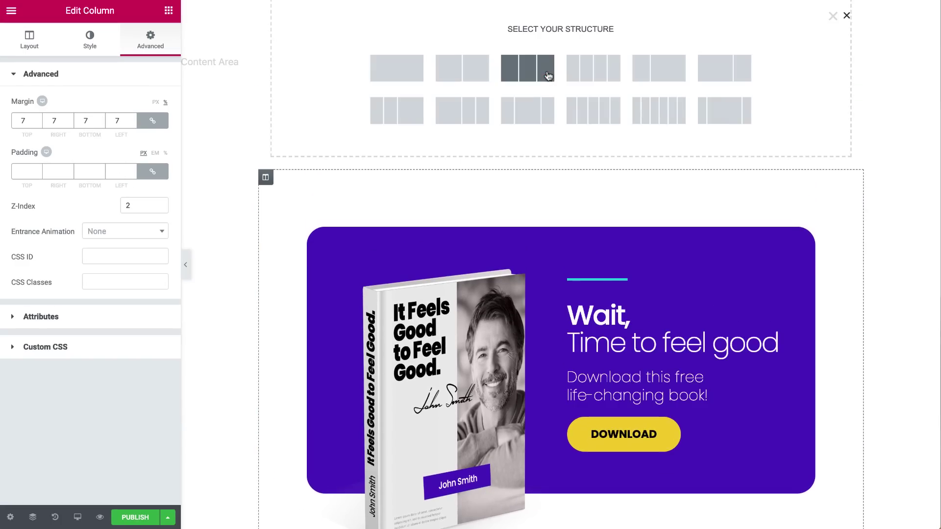
{"action": "left_click", "coordinate": [419, 79]}
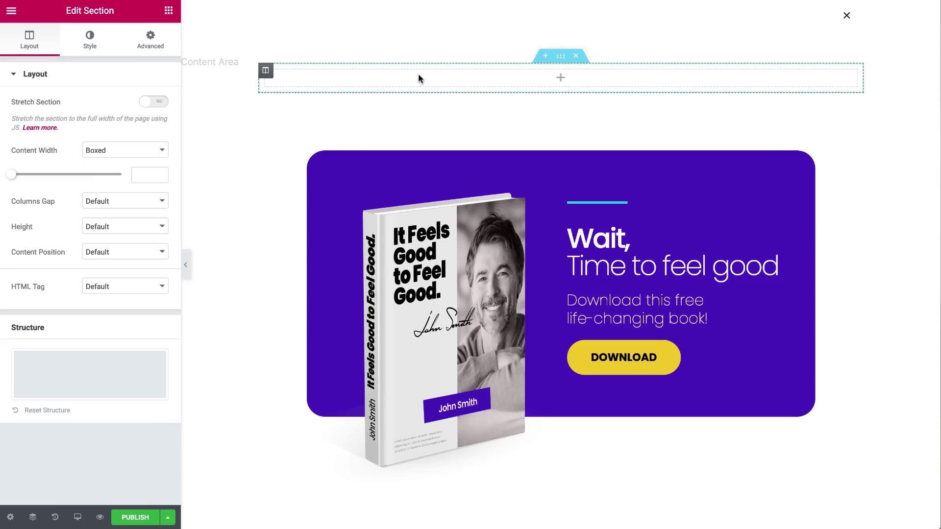
{"action": "left_click", "coordinate": [150, 40]}
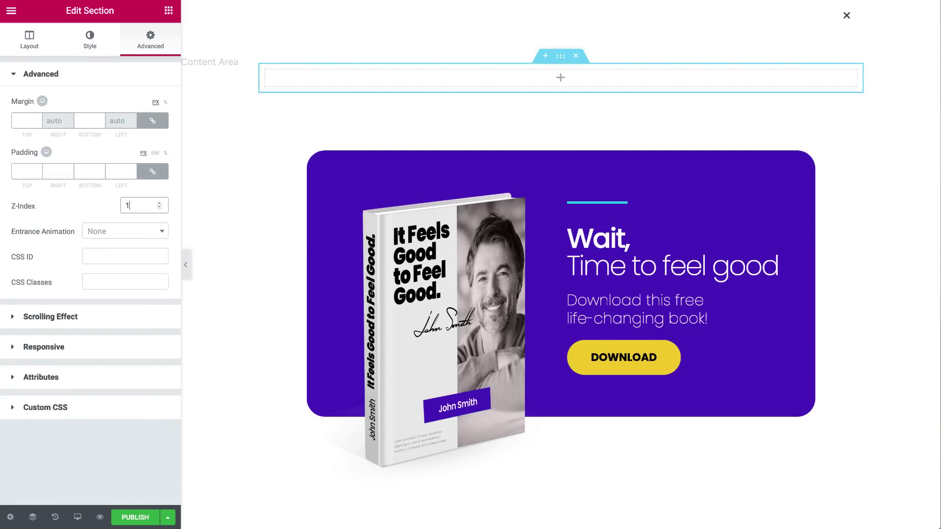
{"action": "left_click", "coordinate": [139, 231]}
{"action": "left_click", "coordinate": [125, 373]}
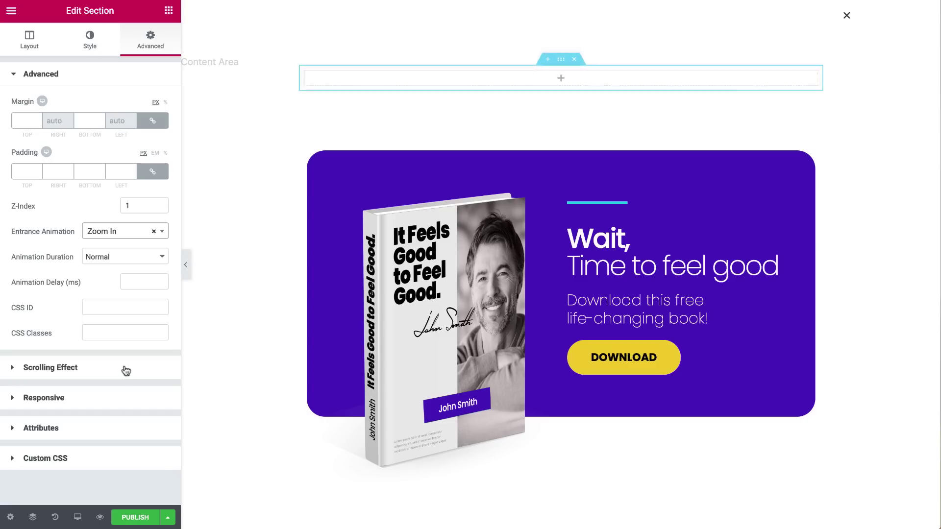
{"action": "left_click", "coordinate": [126, 257]}
{"action": "left_click", "coordinate": [94, 265]}
{"action": "left_click", "coordinate": [131, 280]}
{"action": "type", "text": "150"}
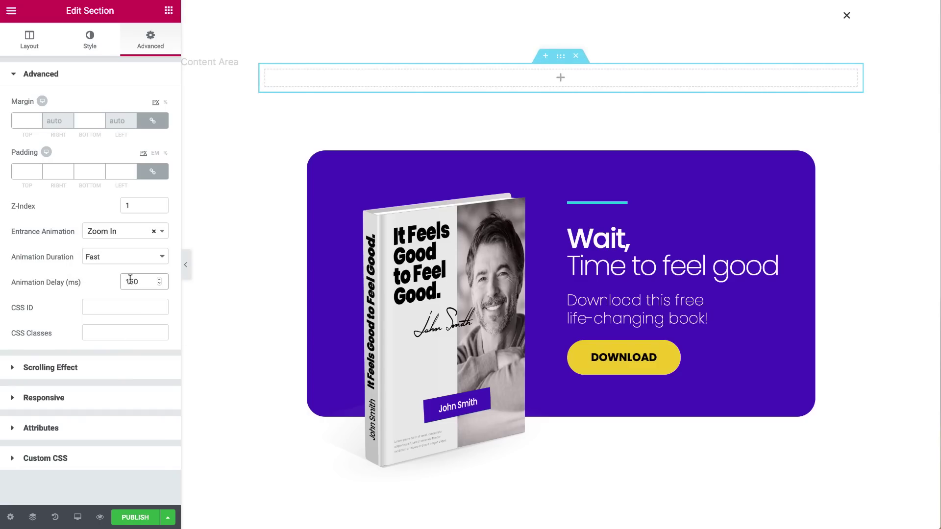
Add the BACK-POPUP.png confetti image and set the section's bottom margin to -65%.
{"action": "left_click", "coordinate": [168, 10]}
{"action": "left_click_drag", "start_coordinate": [68, 169], "coordinate": [320, 74]}
{"action": "left_click", "coordinate": [598, 144]}
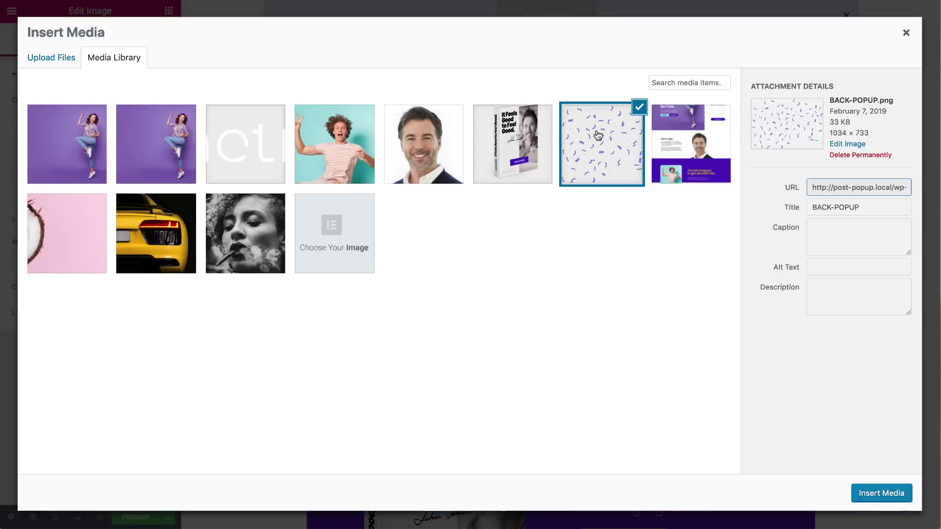
{"action": "left_click", "coordinate": [878, 494]}
{"action": "left_click", "coordinate": [151, 41]}
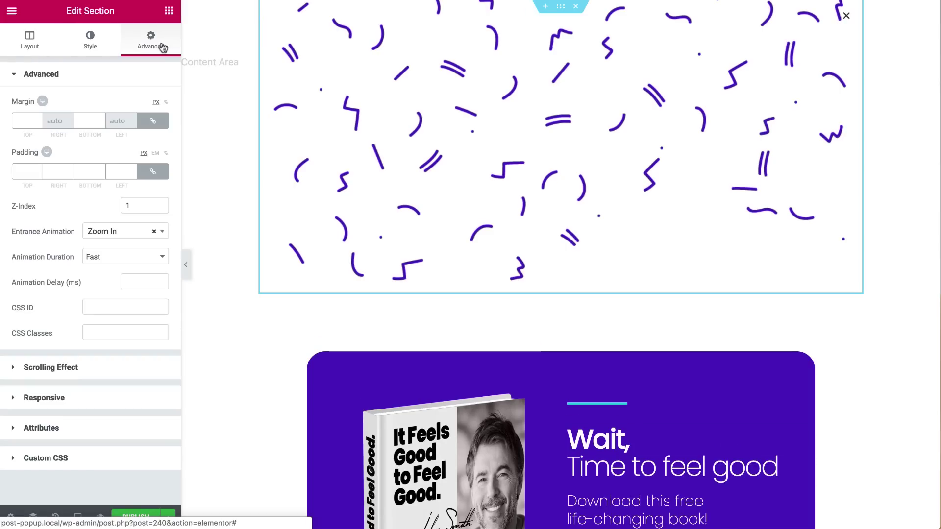
{"action": "left_click", "coordinate": [165, 102]}
{"action": "left_click", "coordinate": [153, 120]}
{"action": "type", "text": "-65"}
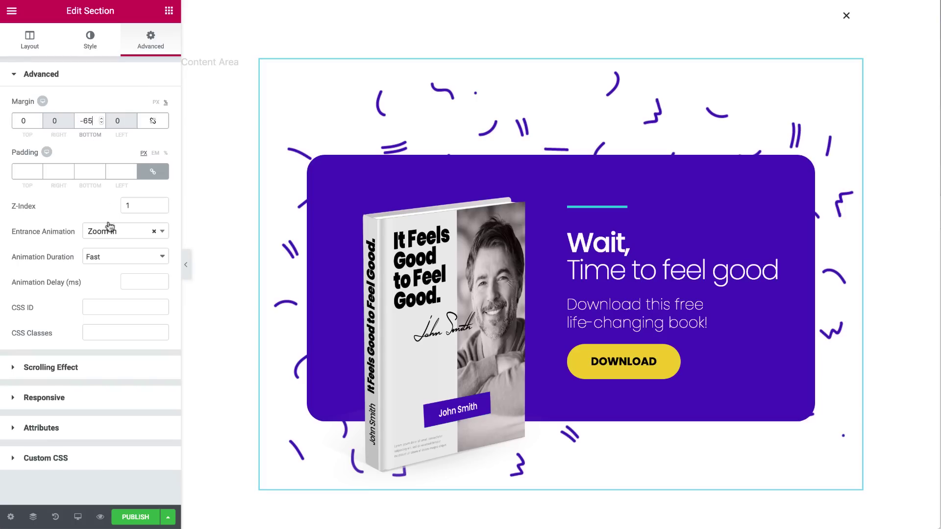
Publish with an Include Entire Site condition and an On Page Exit Intent trigger.
{"action": "left_click", "coordinate": [147, 520]}
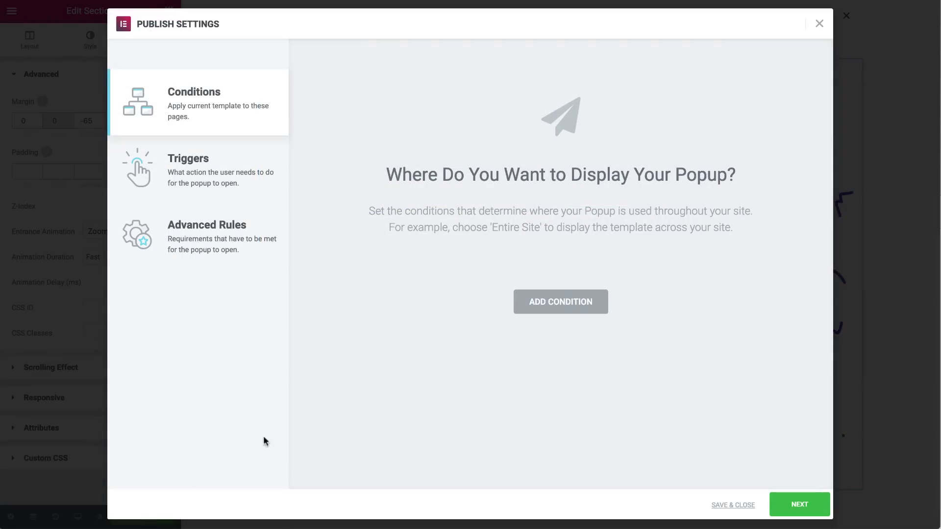
{"action": "left_click", "coordinate": [556, 295]}
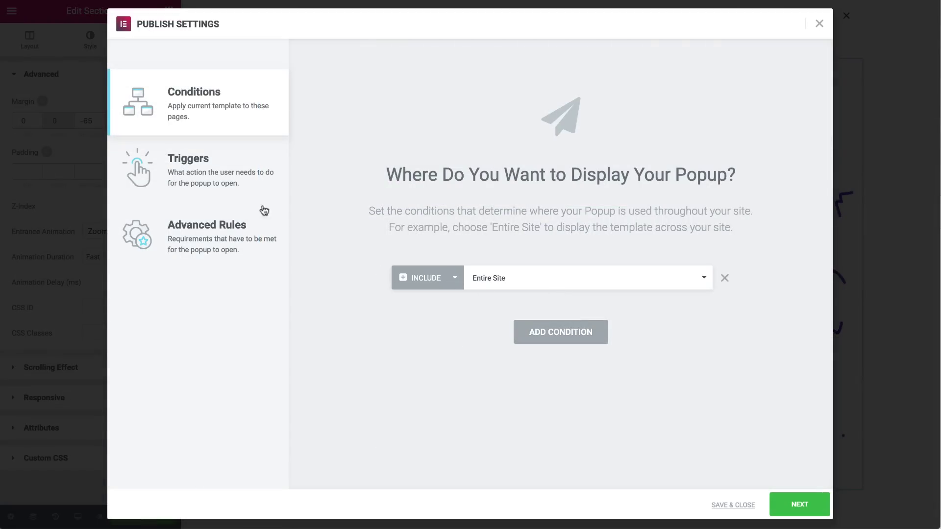
{"action": "left_click", "coordinate": [223, 183]}
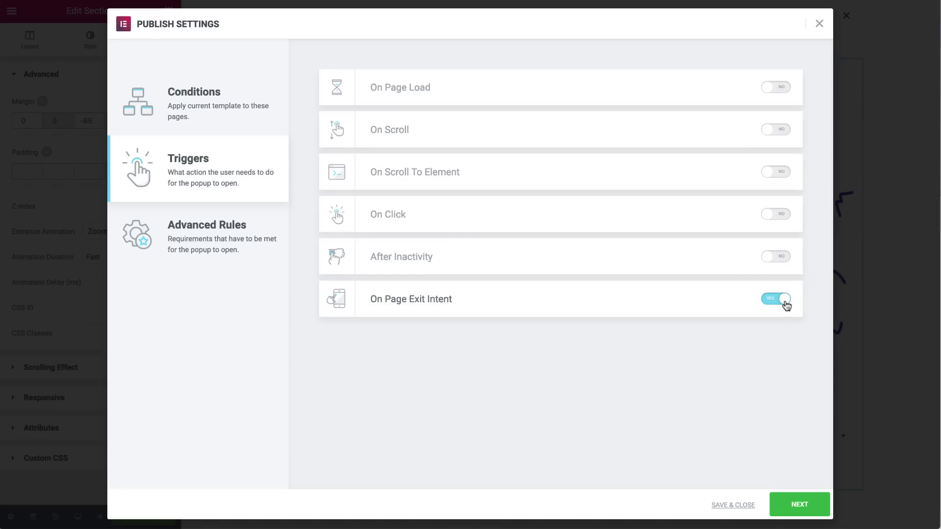
{"action": "left_click", "coordinate": [786, 506]}
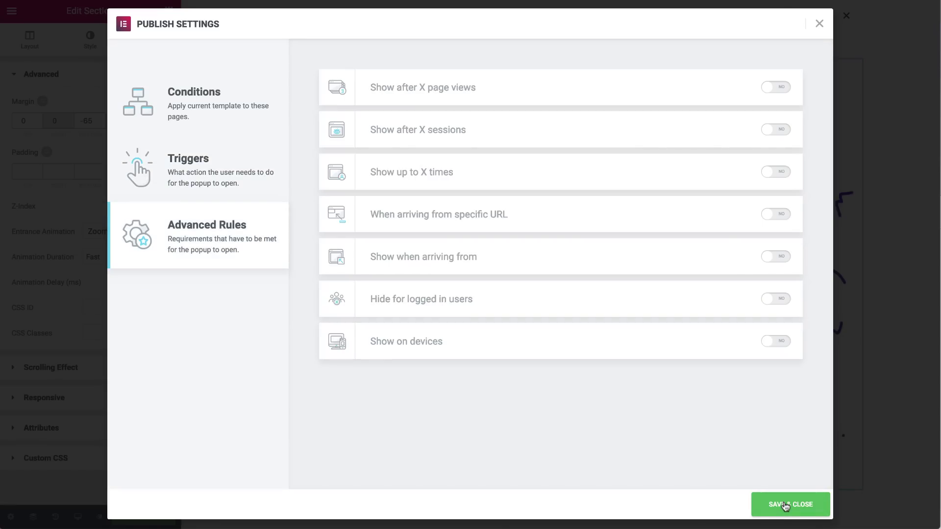
{"action": "left_click", "coordinate": [786, 505]}
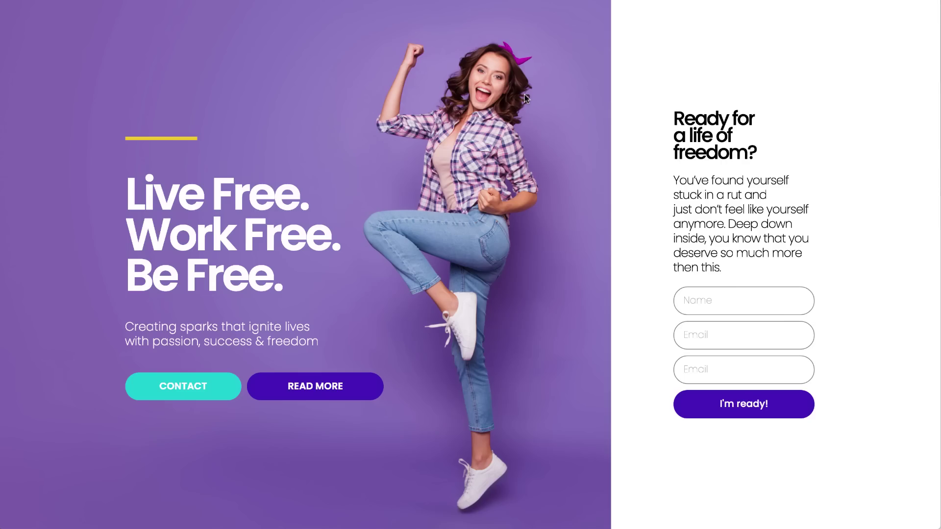
Scroll the live landing page and save the it-feels-good-to-feel-good.zip ebook from the popup.
{"action": "scroll", "coordinate": [525, 98], "scroll_direction": "down", "scroll_amount": 10}
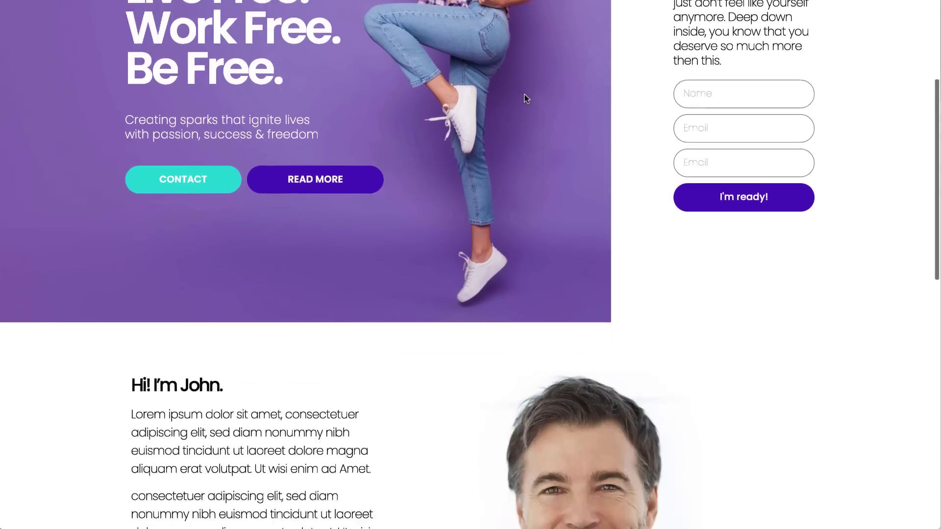
{"action": "scroll", "coordinate": [525, 98], "scroll_direction": "down", "scroll_amount": 7}
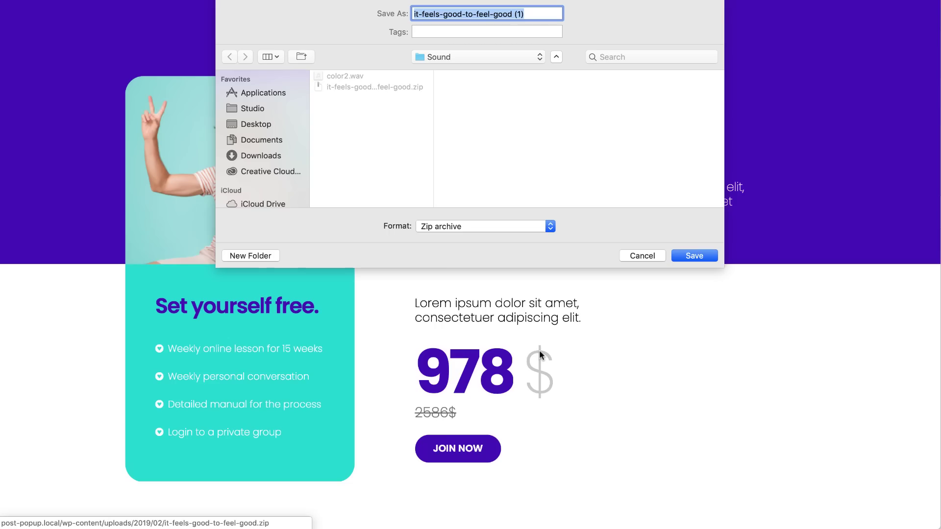
{"action": "left_click", "coordinate": [682, 253]}
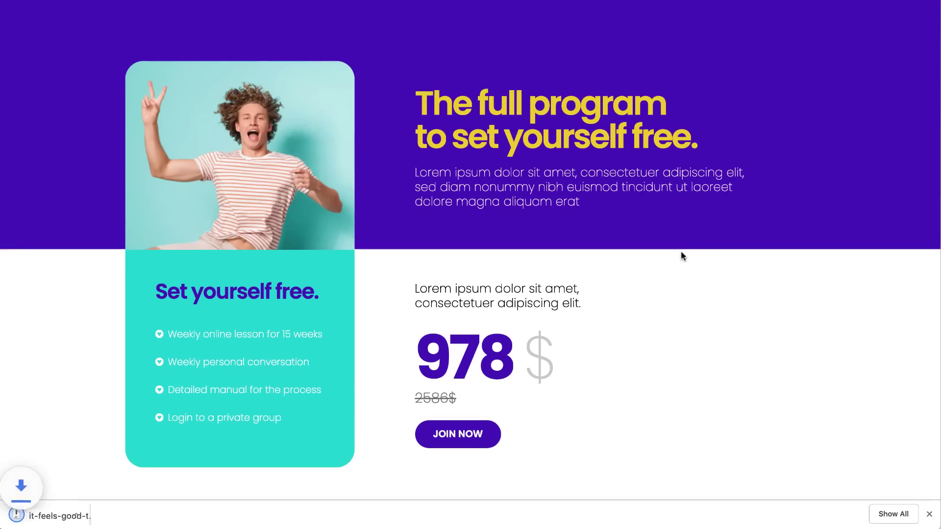